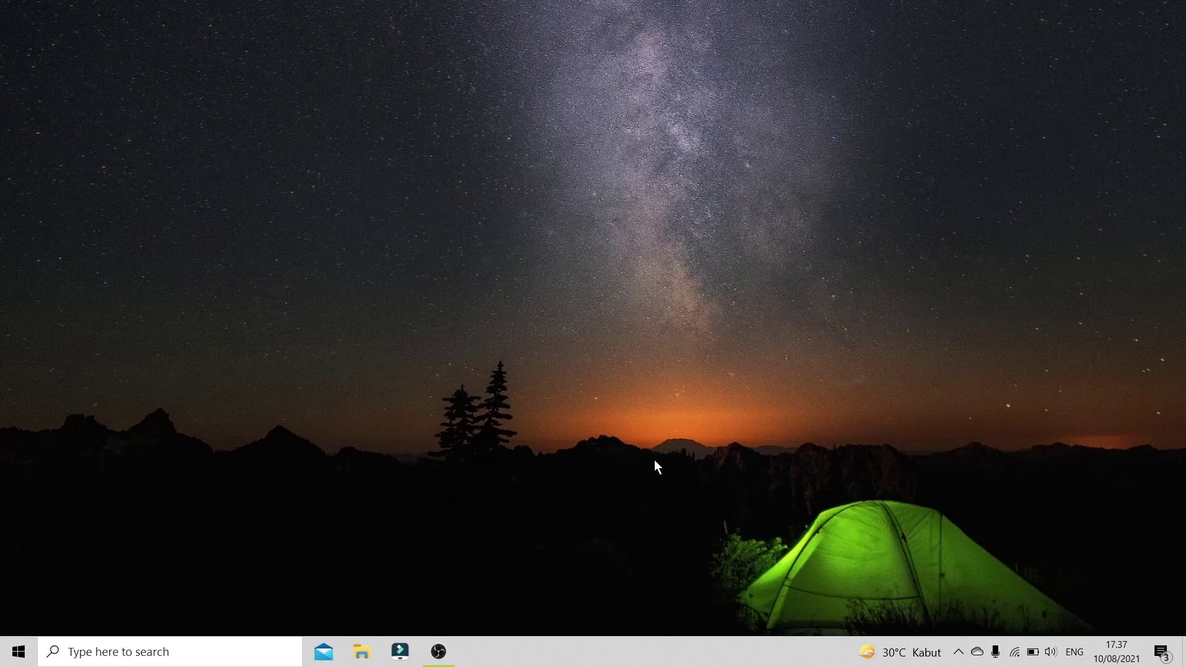
Launch Google Chrome from the desktop
key("super")
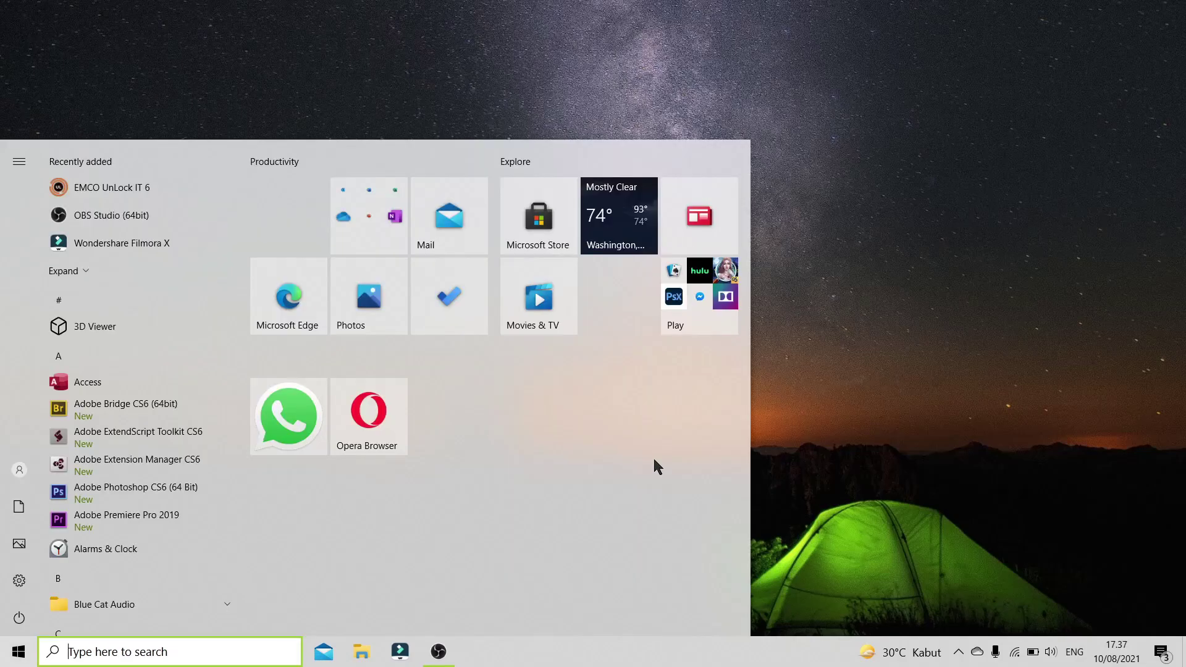
type("cho")
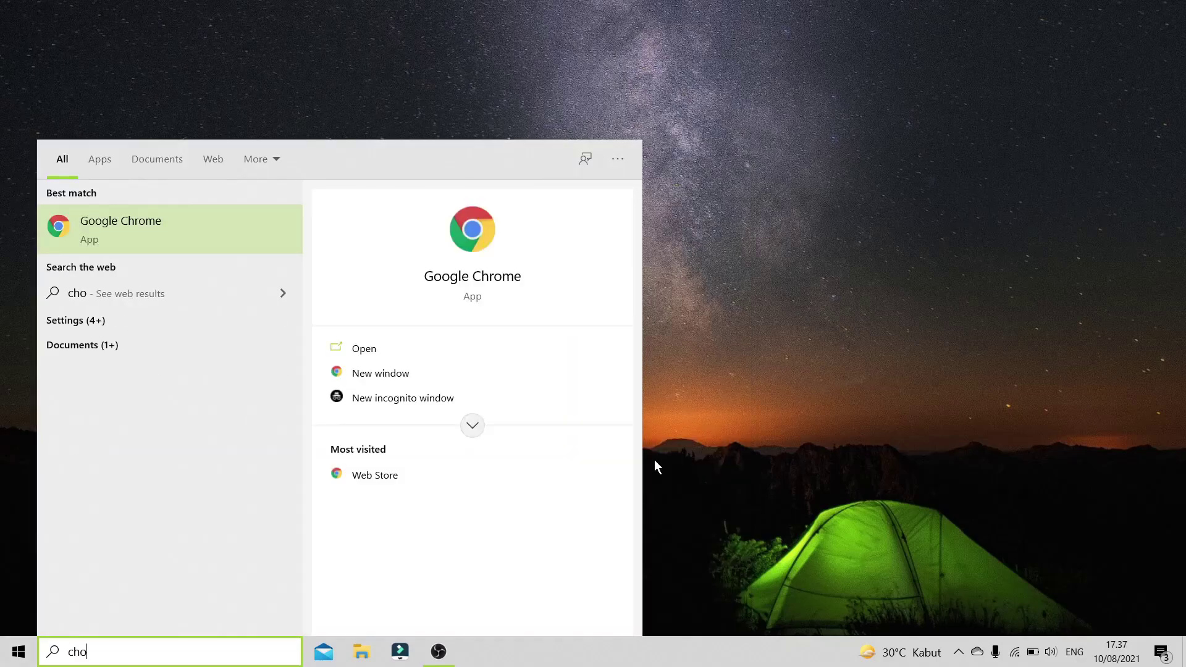
key("Return")
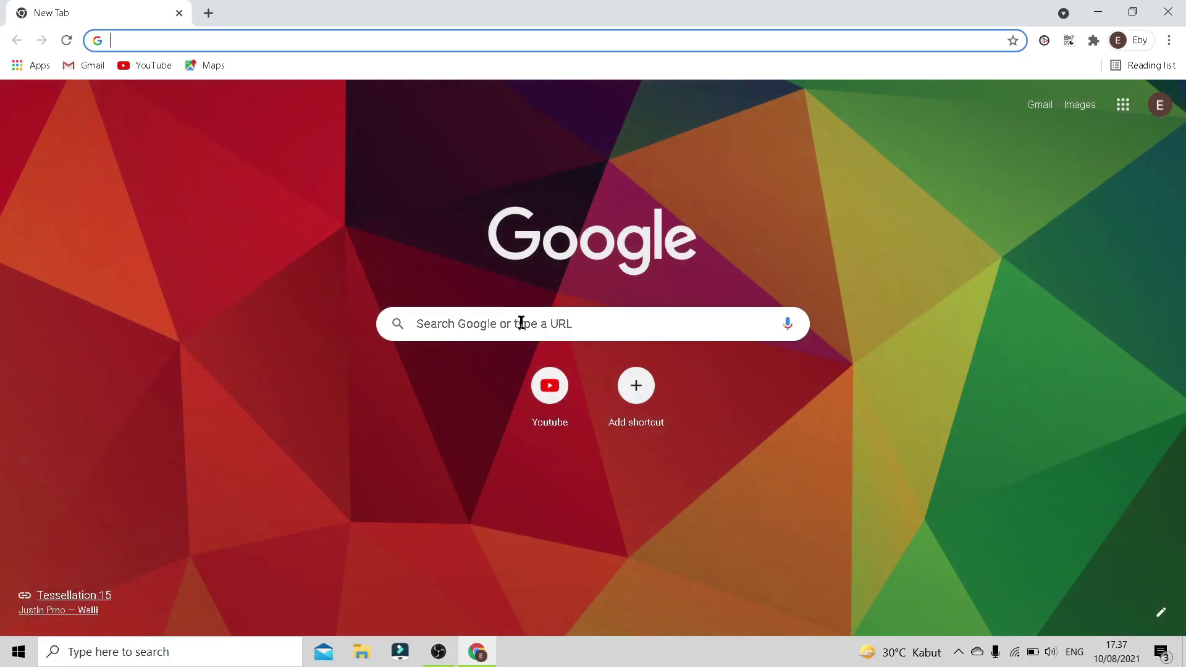
Search Google for "bluestack" and download the BlueStacks 5 installer from the bluestacks.com result
left_click(520, 323)
type("bluestack")
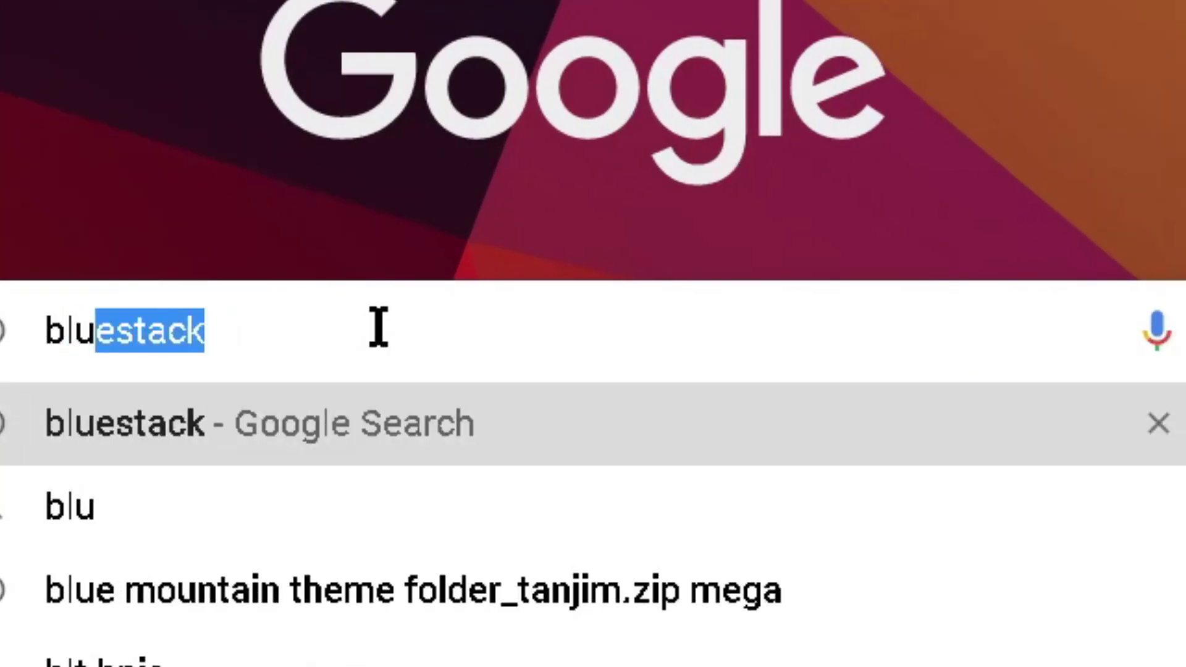
left_click(379, 471)
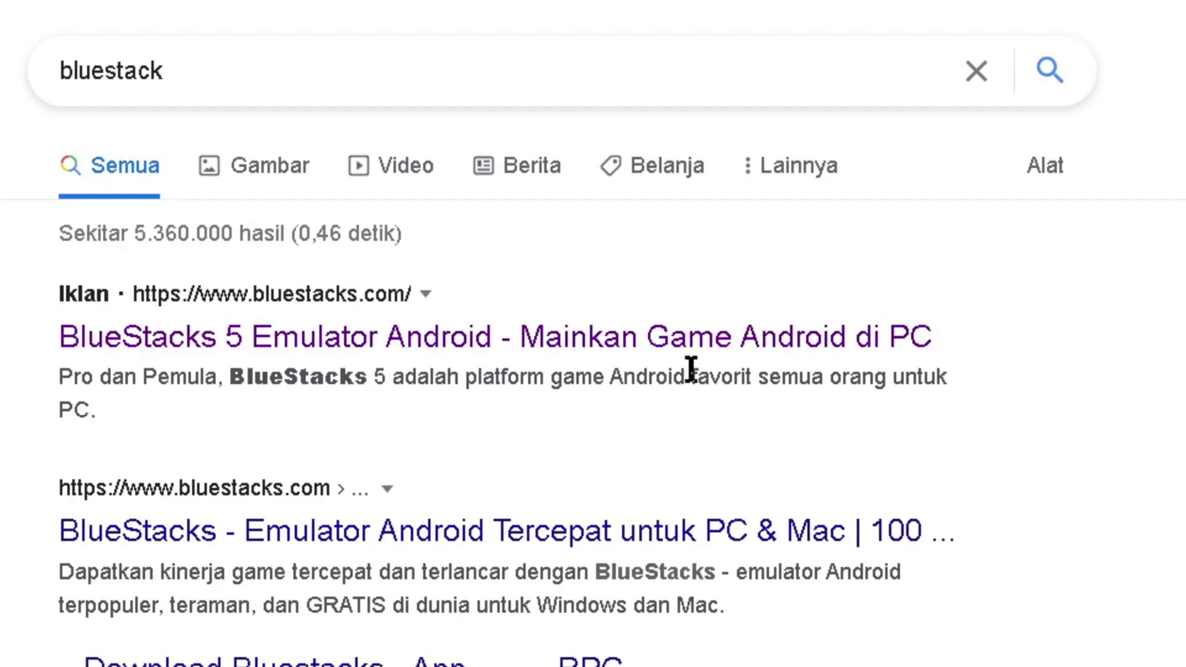
left_click(520, 340)
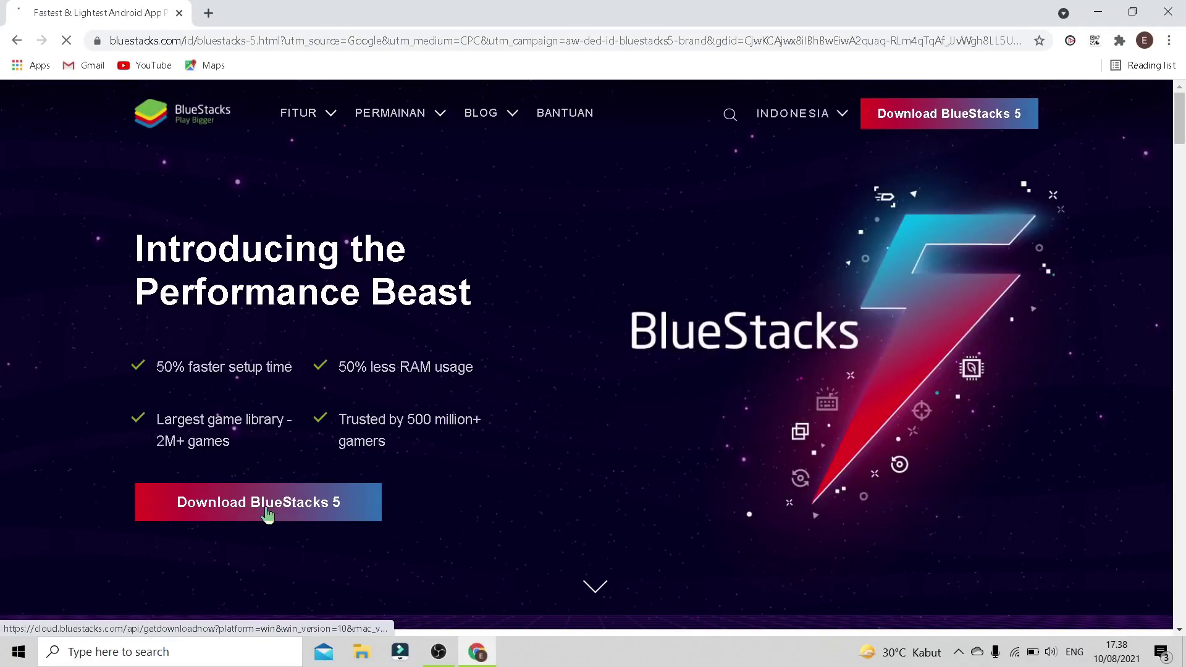
left_click(268, 514)
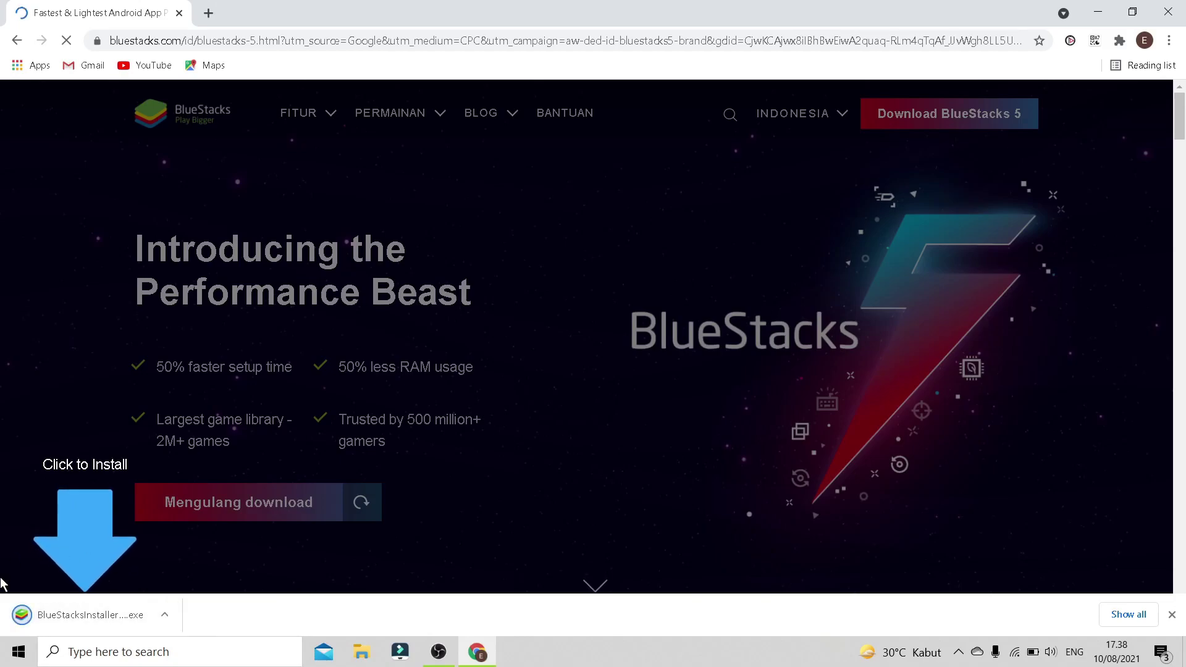
Run the downloaded BlueStacks installer to start the installation, and close the browser
left_click(25, 623)
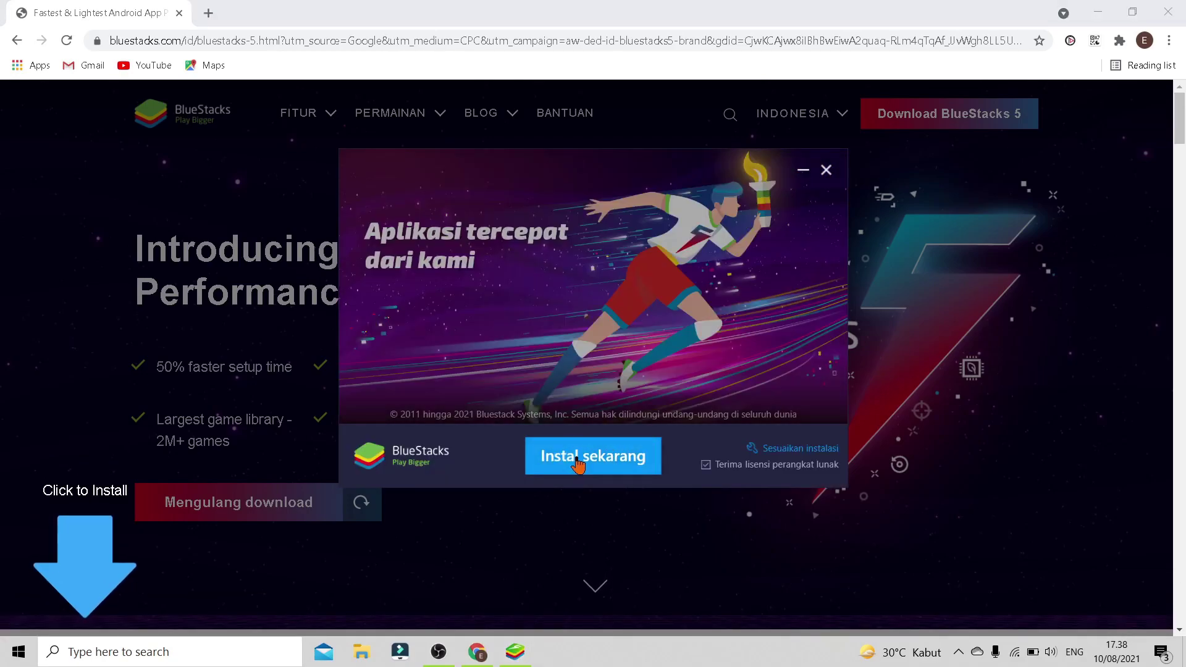
left_click(575, 460)
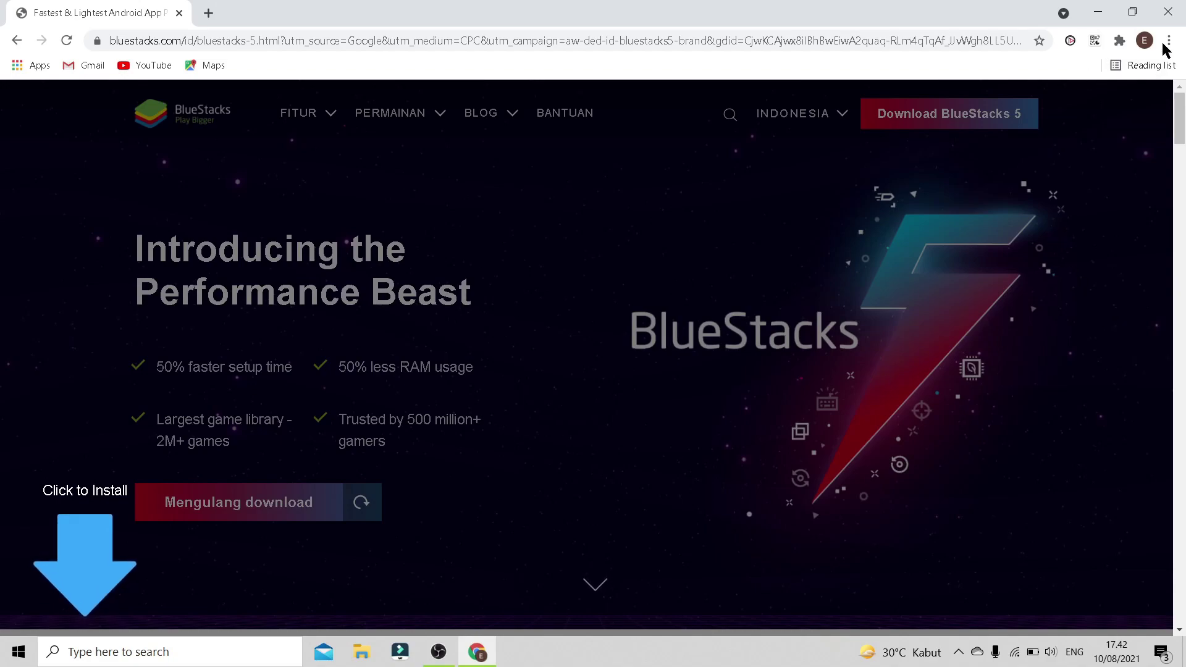
key("alt+F4")
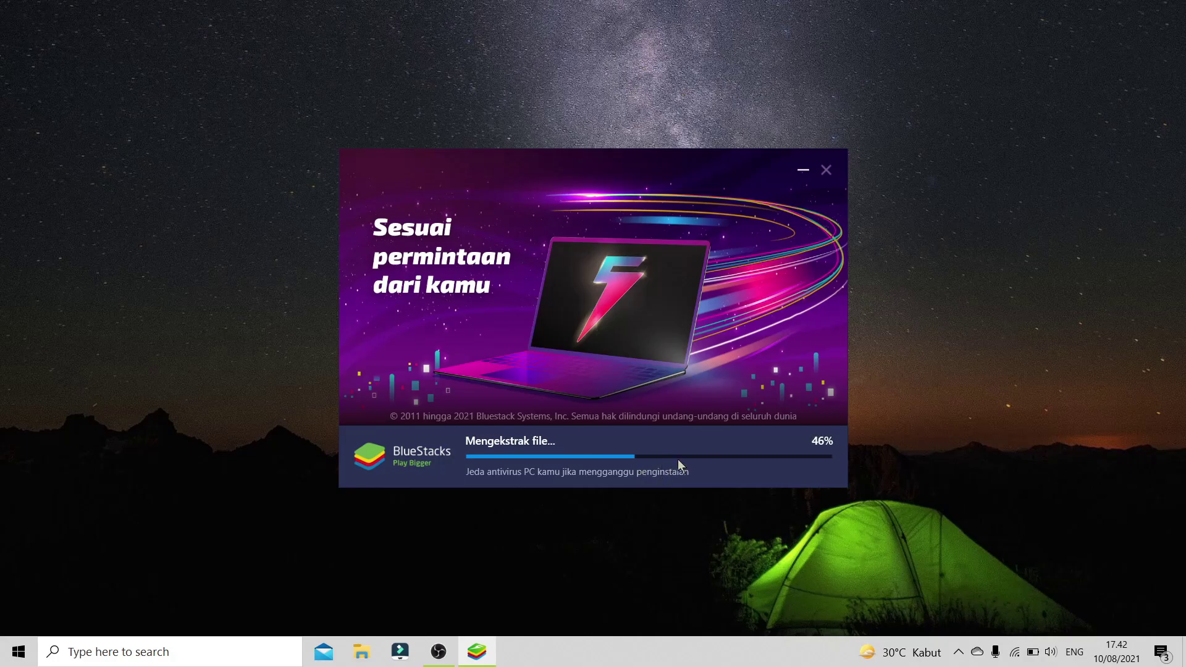
Open the Windows Security dashboard while the installer is running
left_click(959, 652)
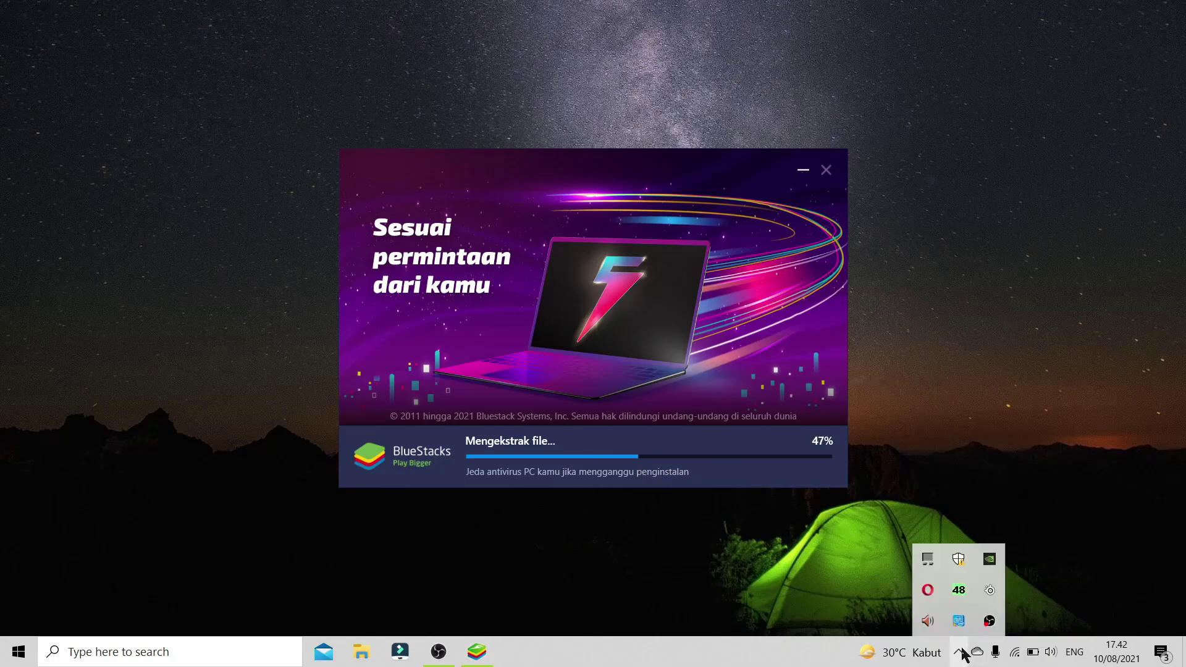
right_click(957, 566)
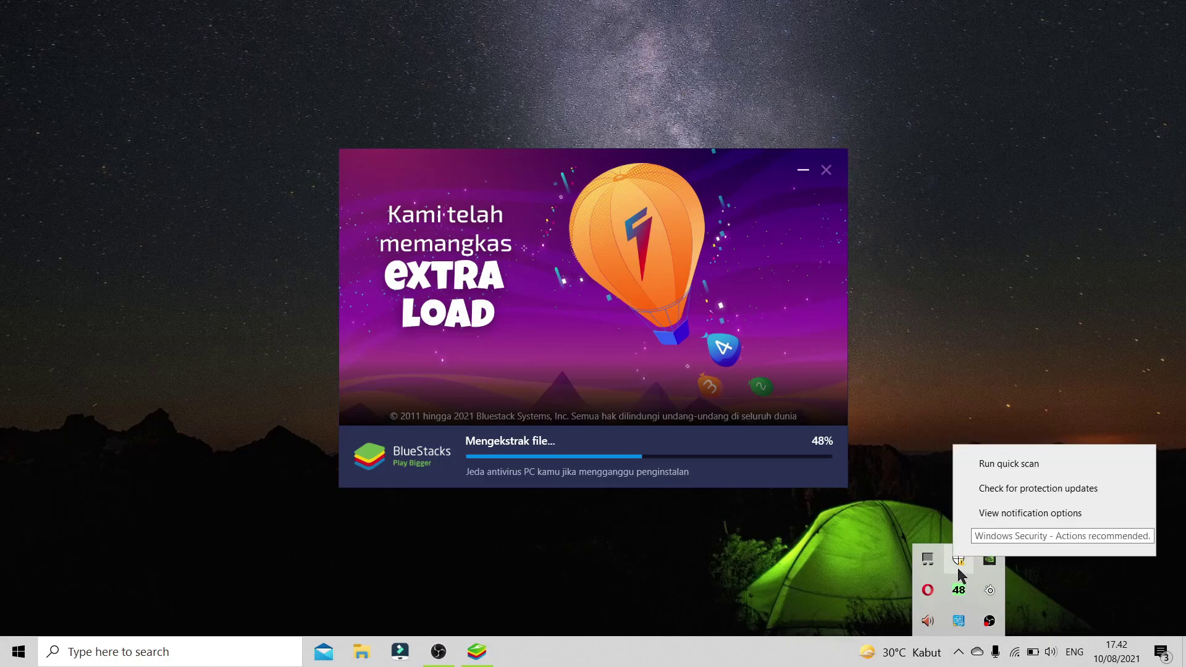
right_click(958, 568)
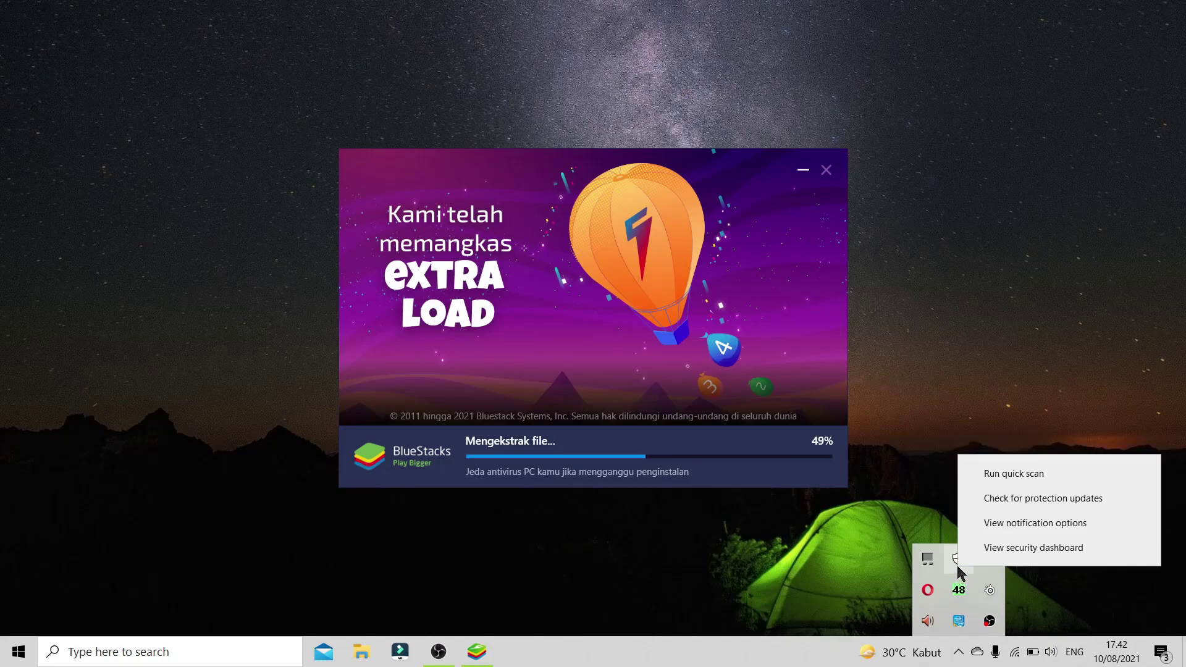
left_click(1022, 549)
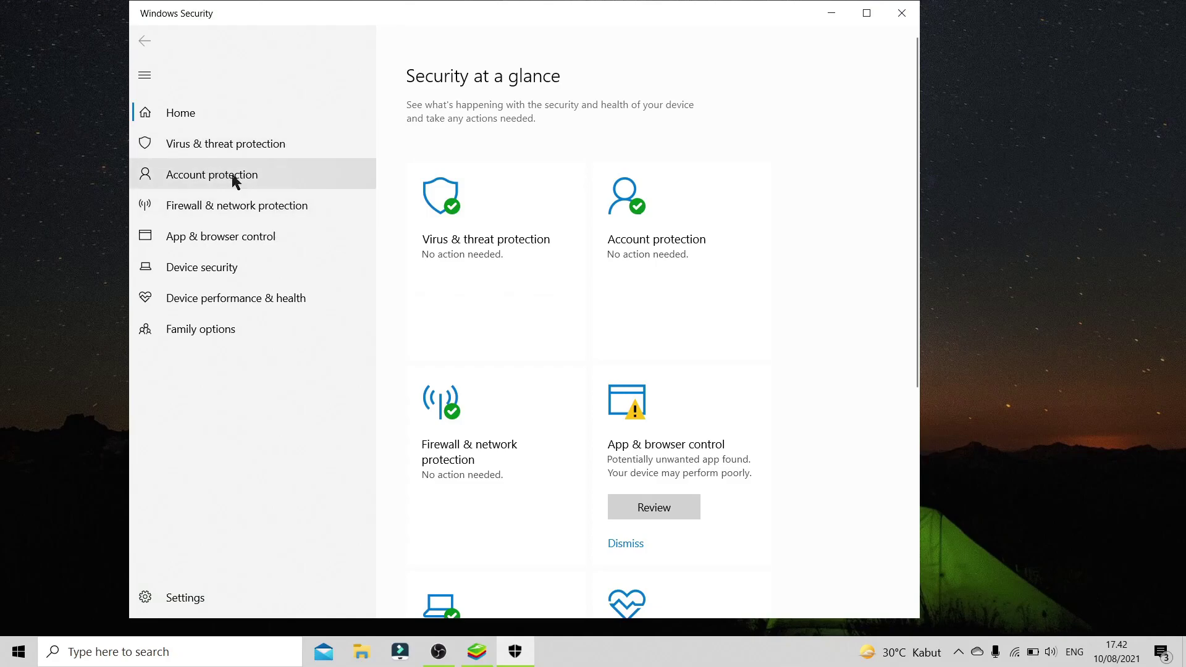
Turn off Real-time protection in the Virus & threat protection settings and close Windows Security and its notification
left_click(228, 153)
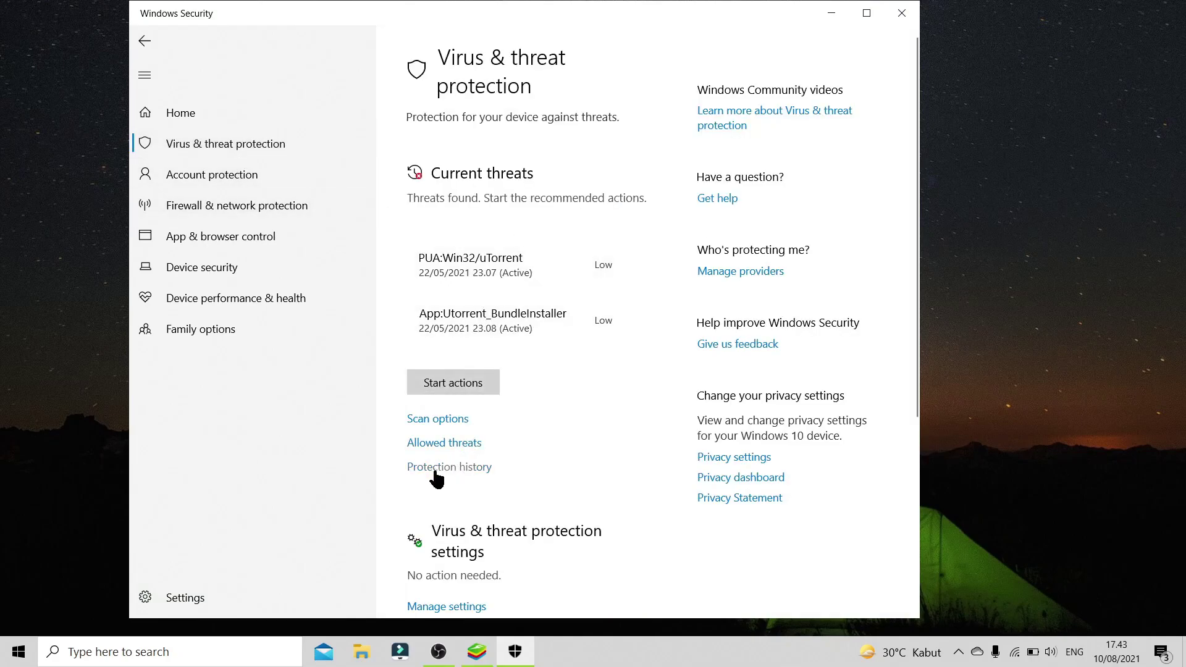
scroll(517, 488, "down", 1)
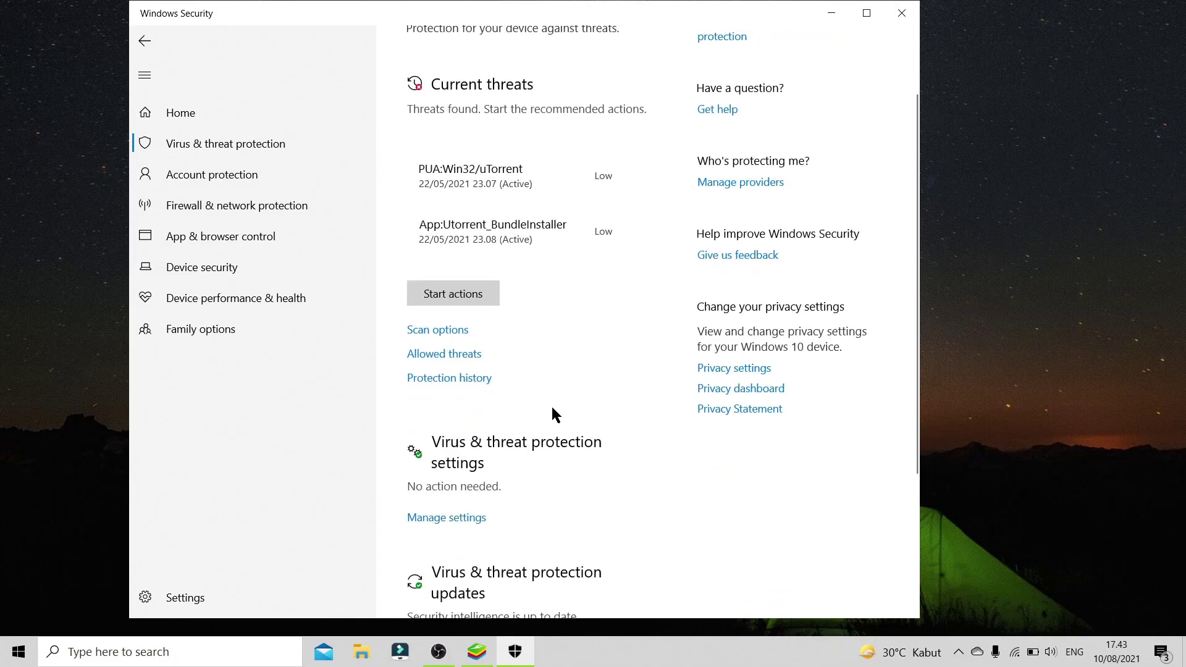
left_click(441, 518)
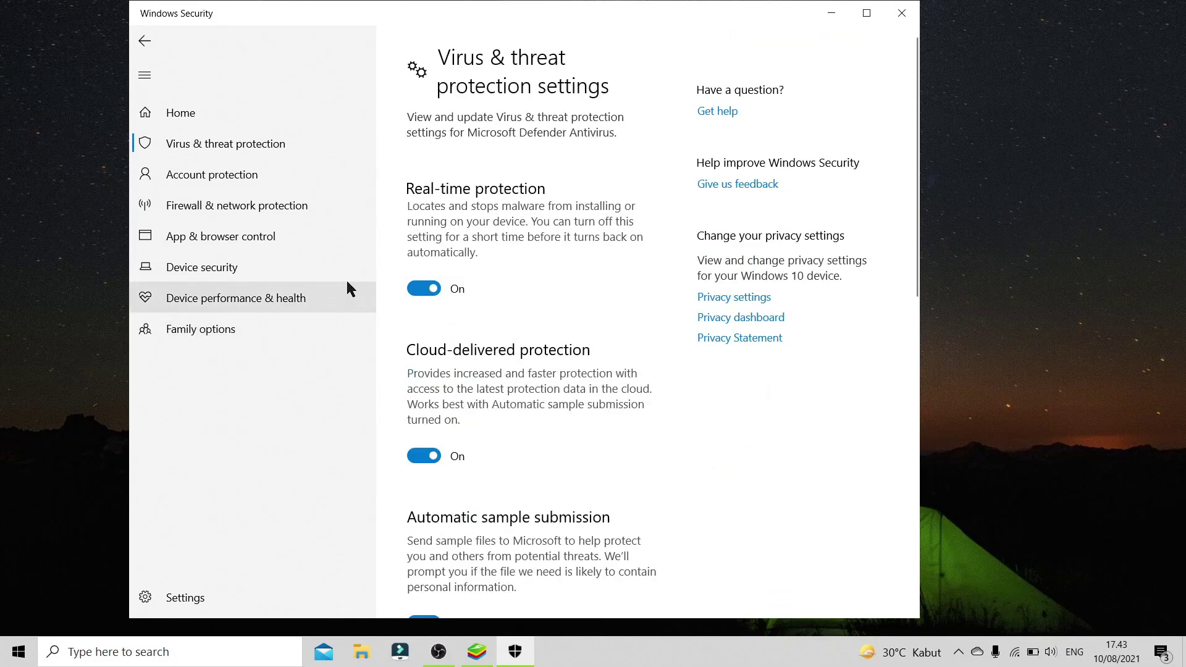
left_click(424, 289)
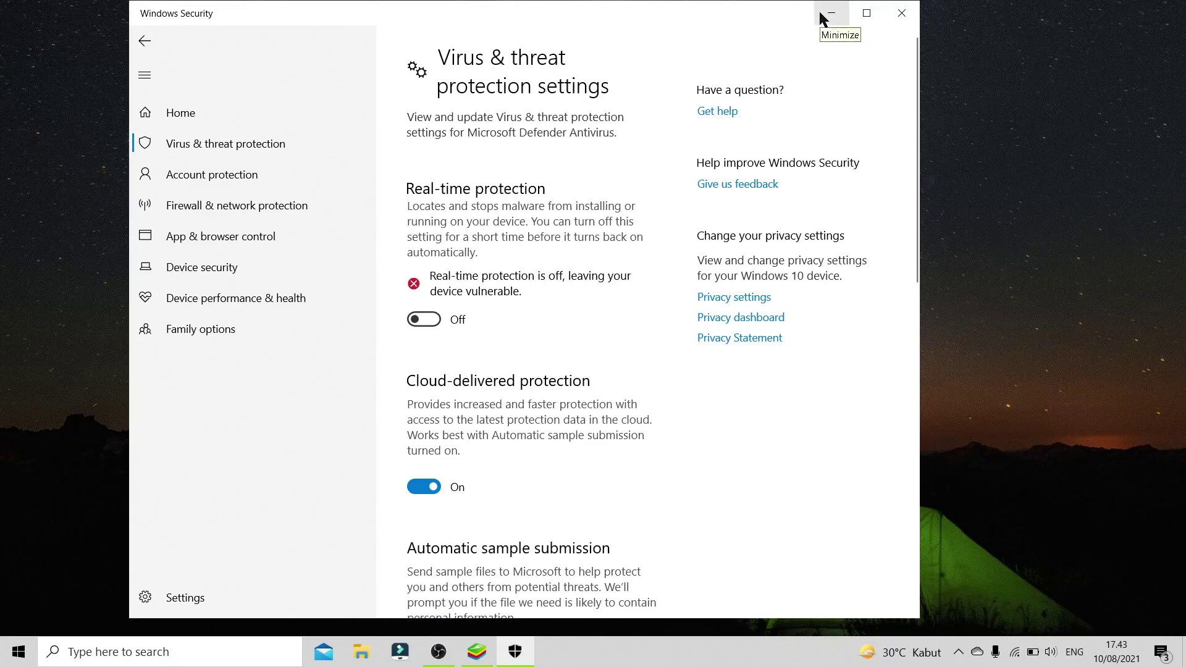
left_click(902, 14)
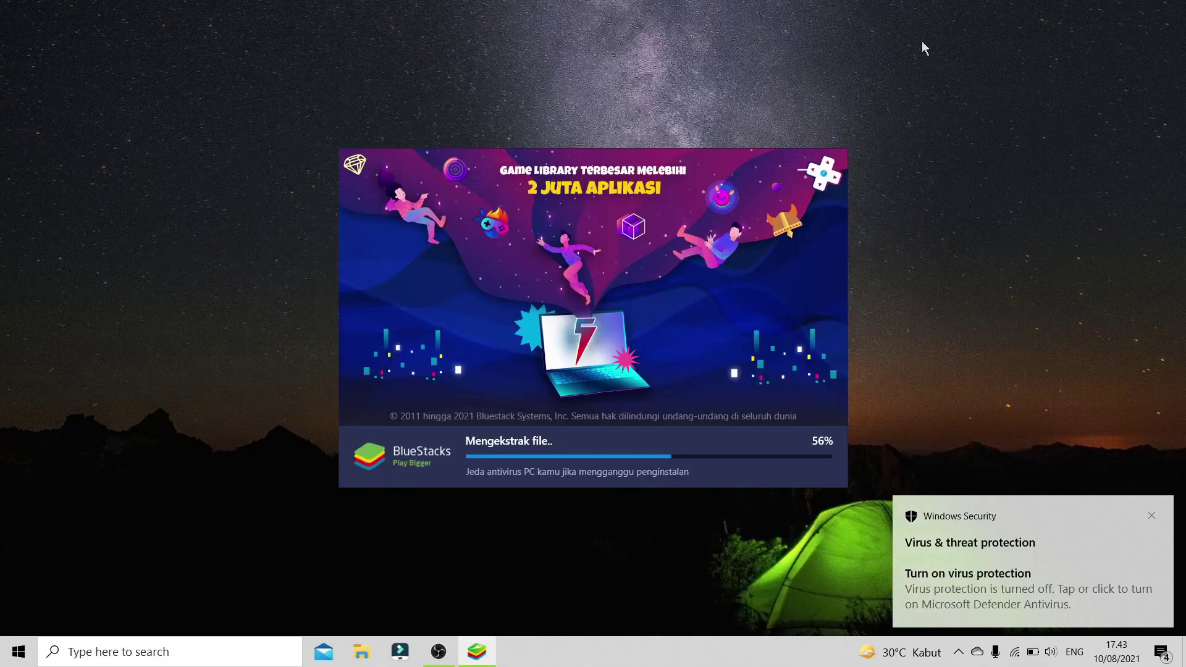
left_click(1158, 516)
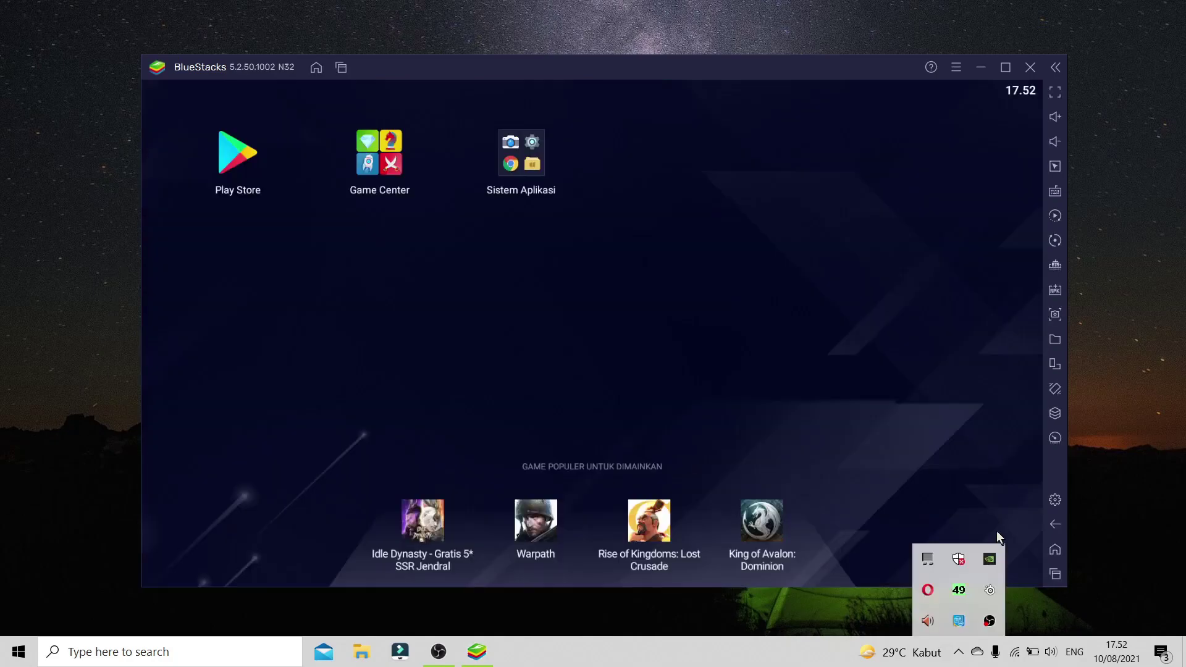
Open the Play Store in BlueStacks and go to its Google account login page
left_click(997, 536)
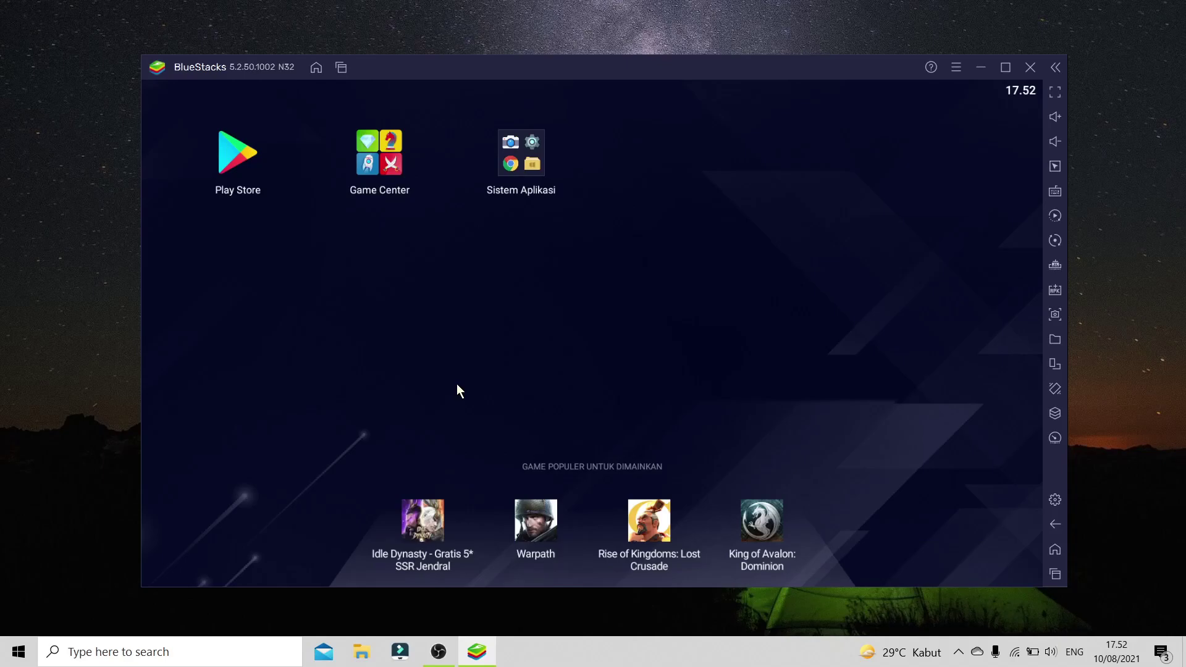
left_click(233, 158)
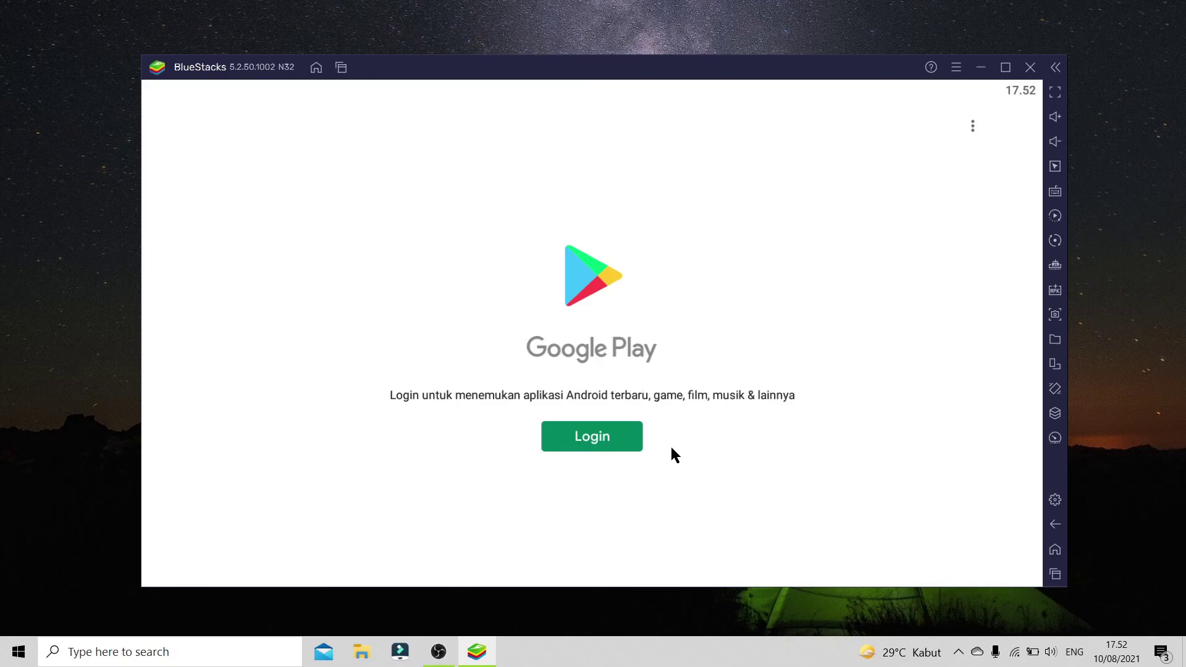
left_click(592, 440)
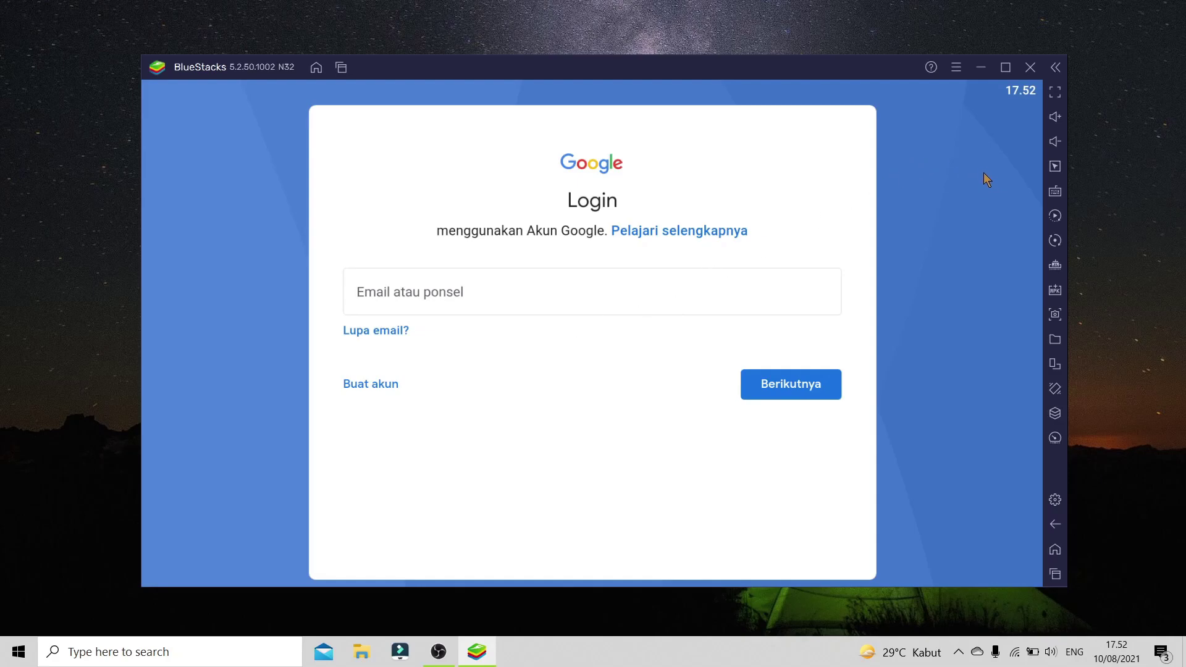
Open the BlueStacks settings and set the CPU allocation to Sedang (2 Core)
left_click(961, 68)
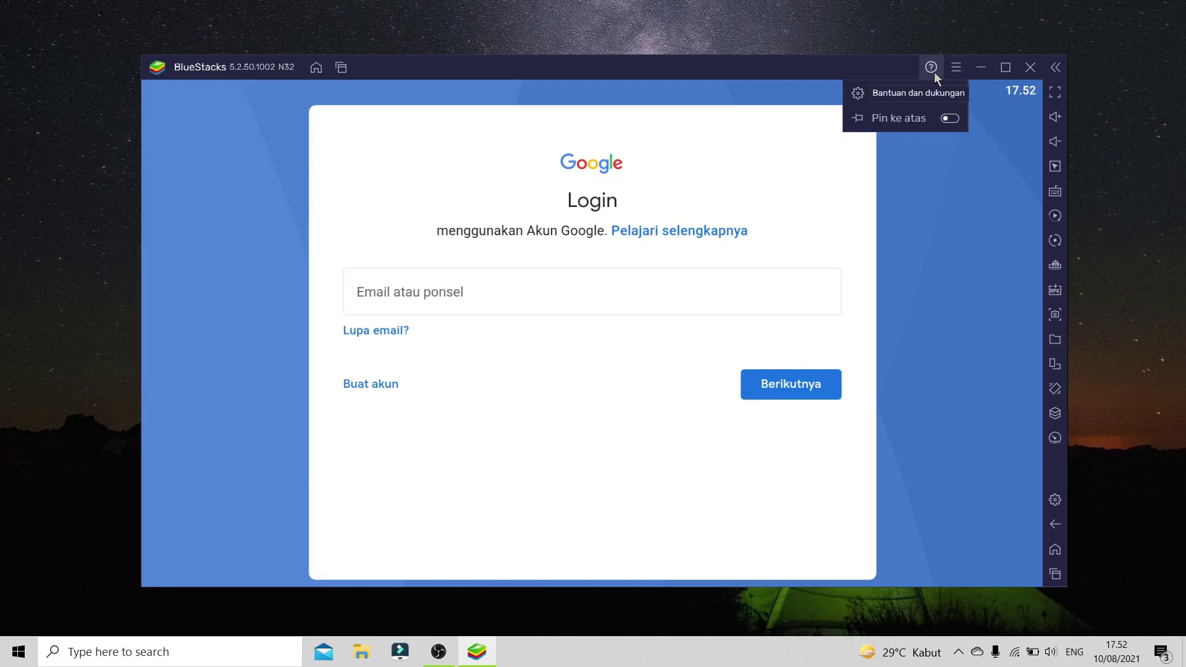
left_click(931, 87)
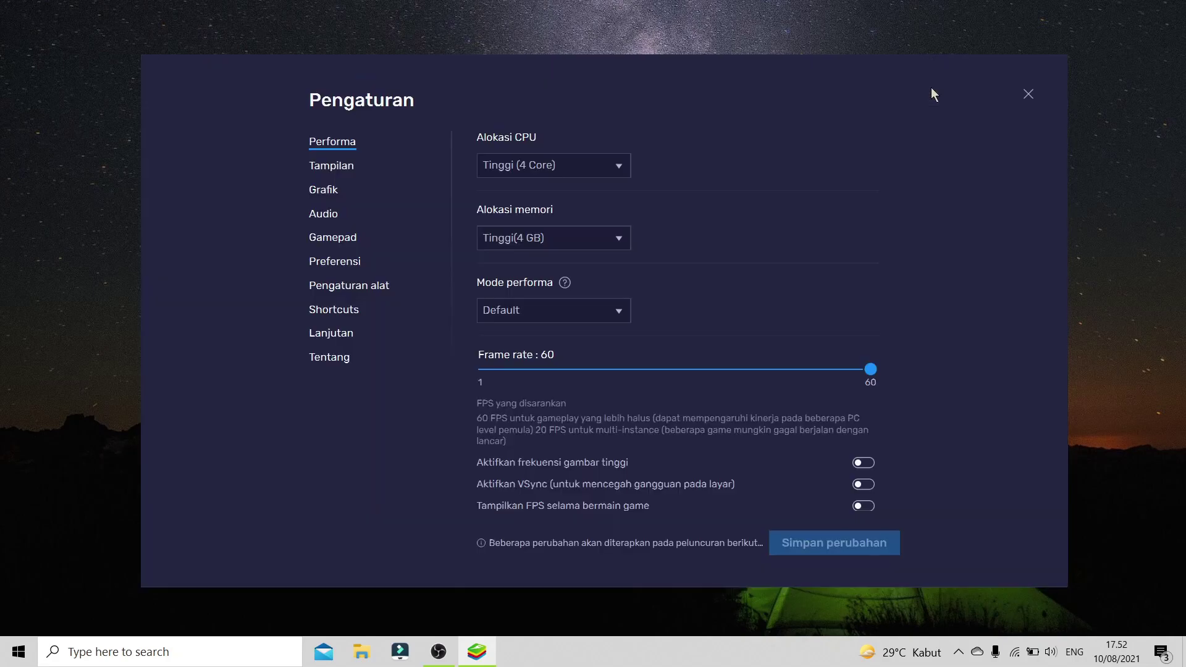
left_click(544, 162)
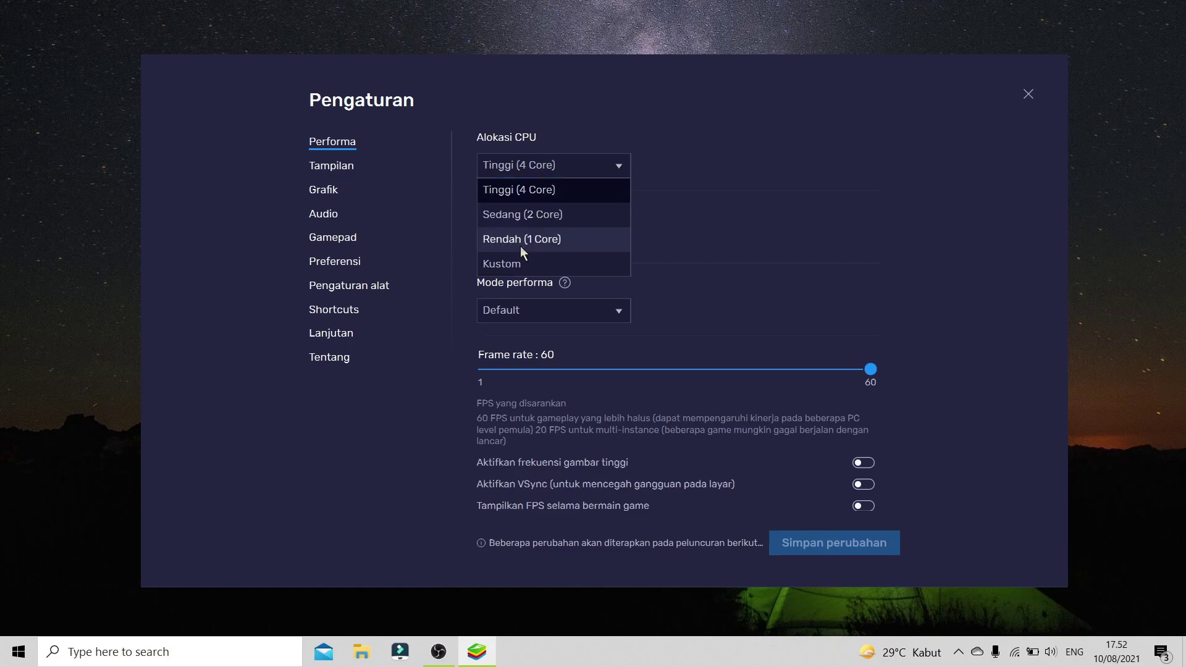
left_click(532, 222)
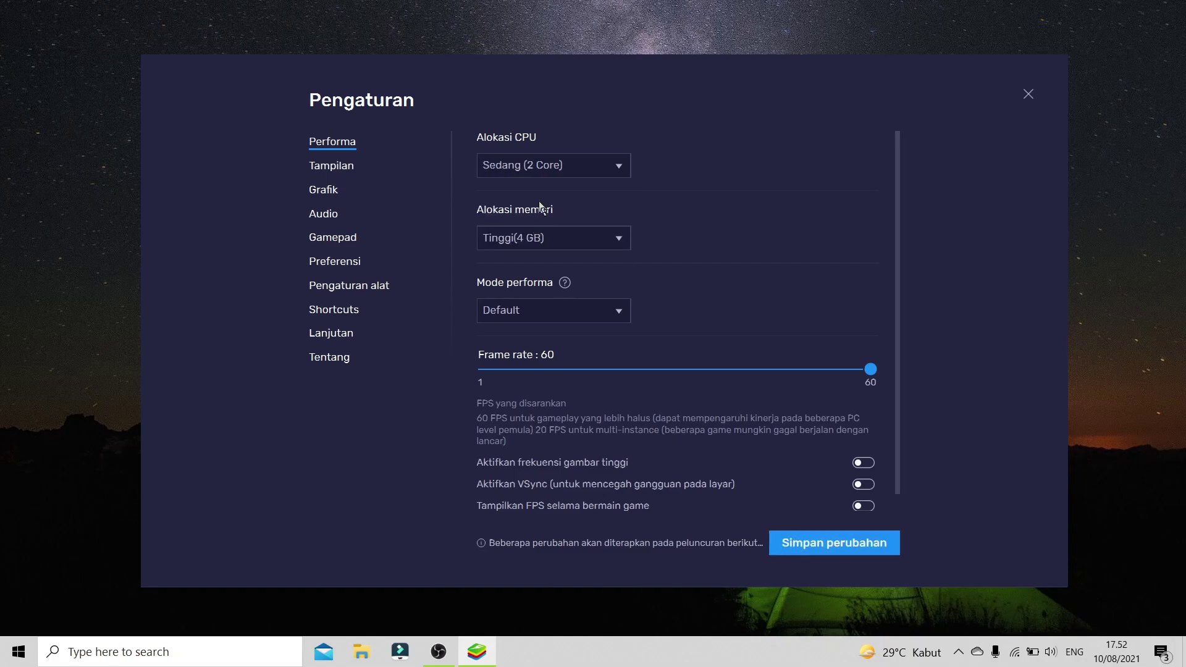
Set the memory allocation to Medium (2 GB) and the performance mode to High Performance
left_click(543, 237)
left_click(535, 286)
left_click(524, 310)
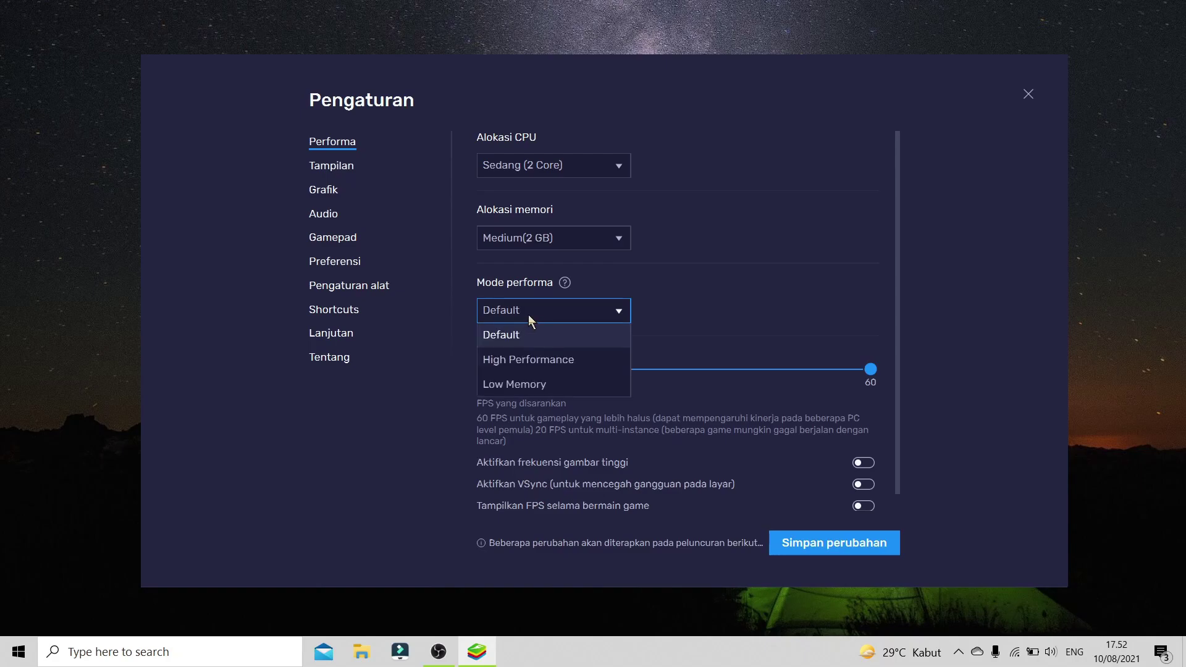
left_click(535, 358)
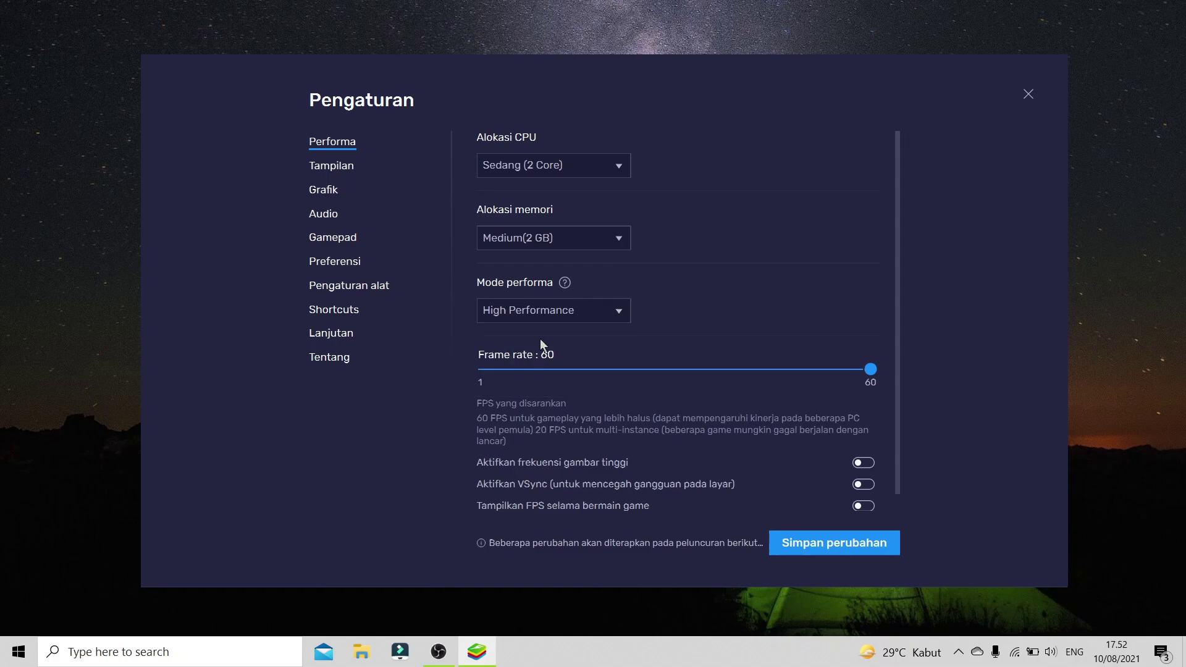
Save the performance changes and restart BlueStacks to apply them
scroll(710, 431, "down", 1)
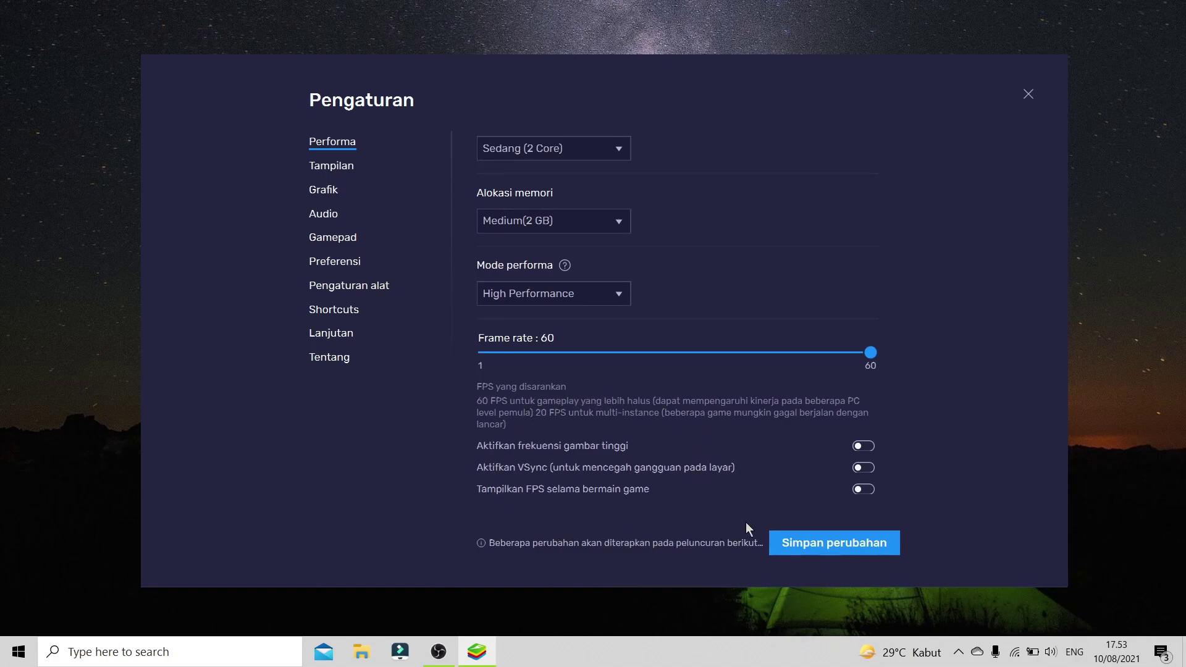
left_click(806, 543)
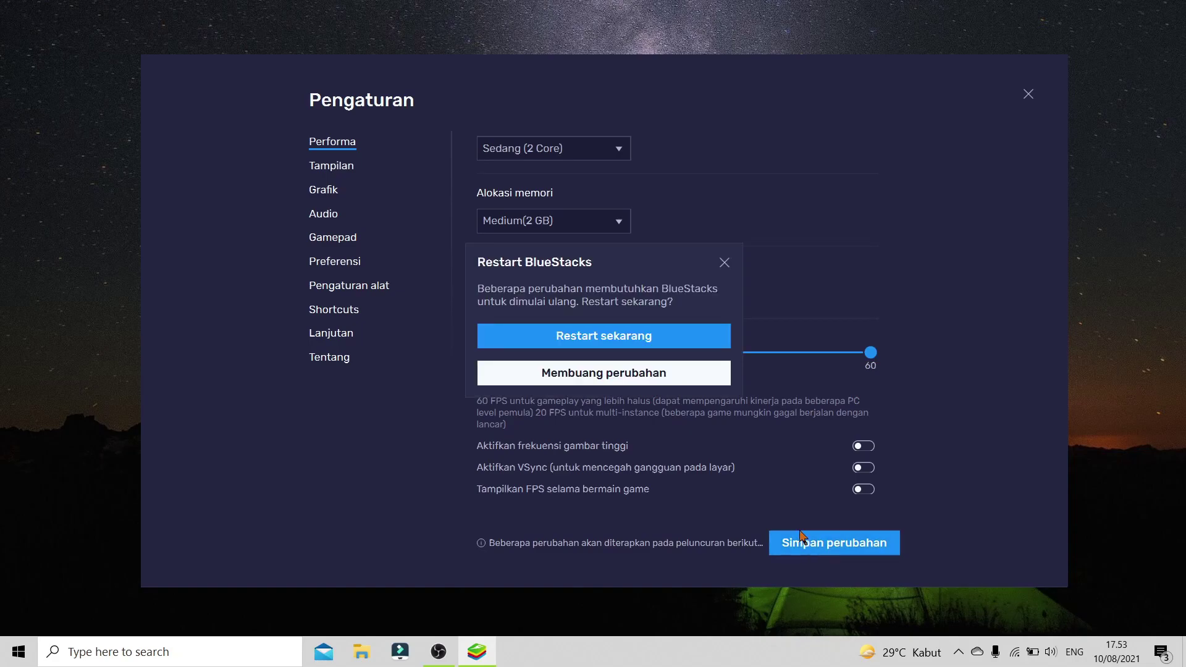
left_click(633, 337)
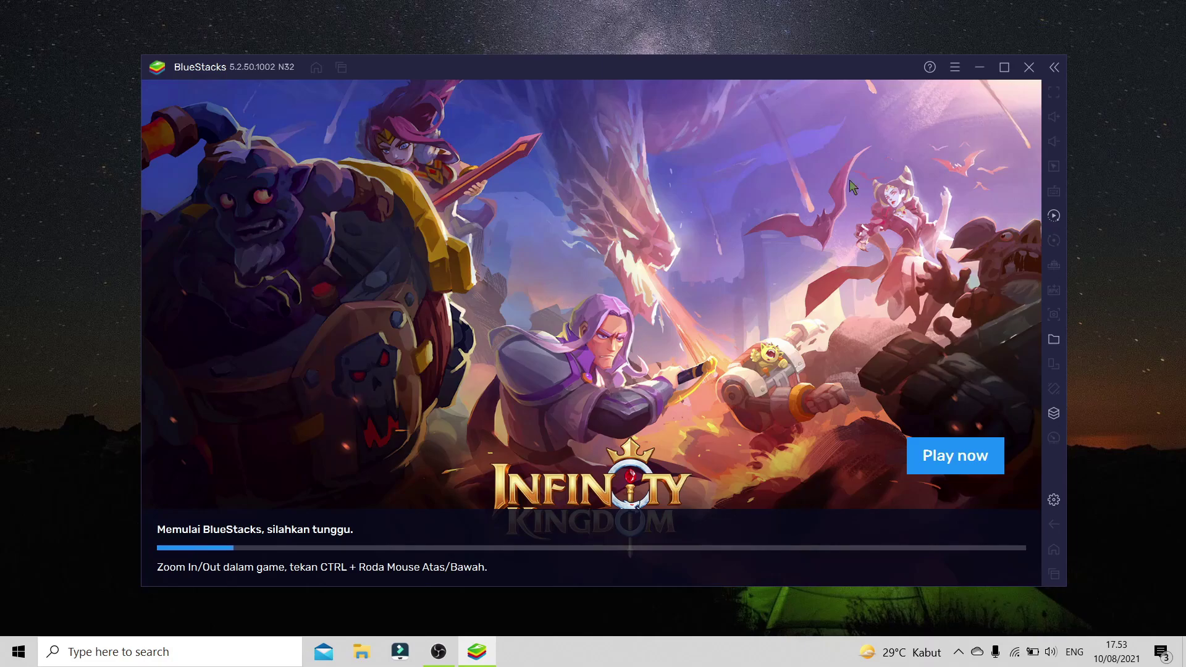
Open the BlueStacks settings and examine the Grafik options, including the Tampilan render choices, and the audio device options
left_click(957, 66)
left_click(901, 100)
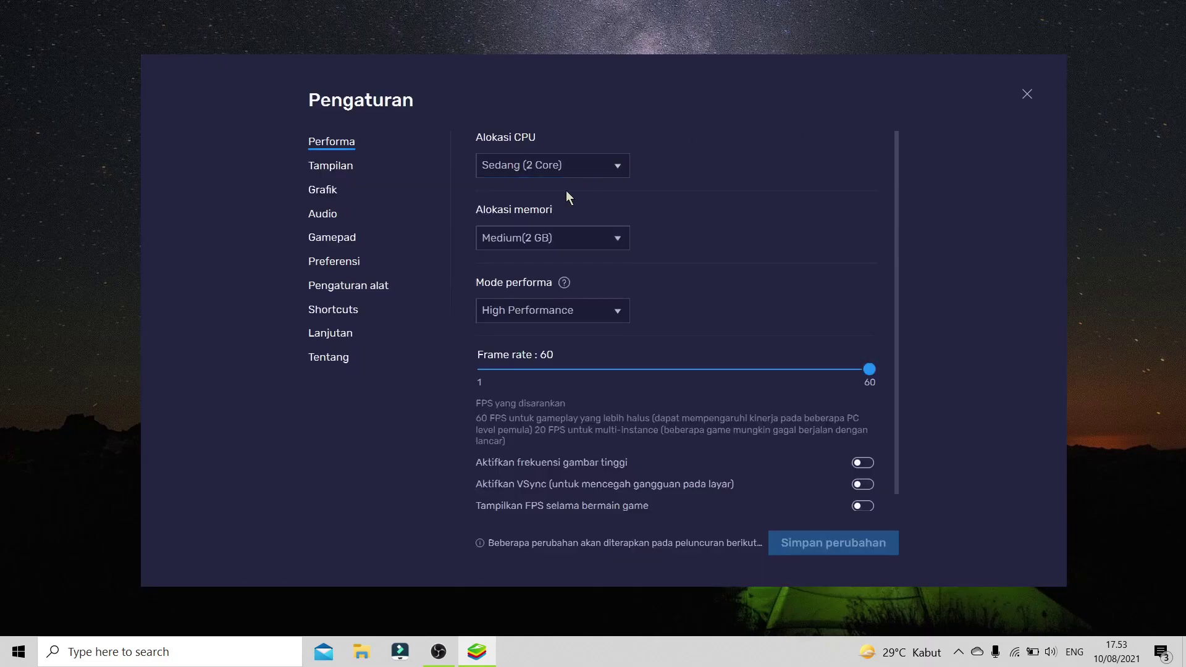
left_click(328, 190)
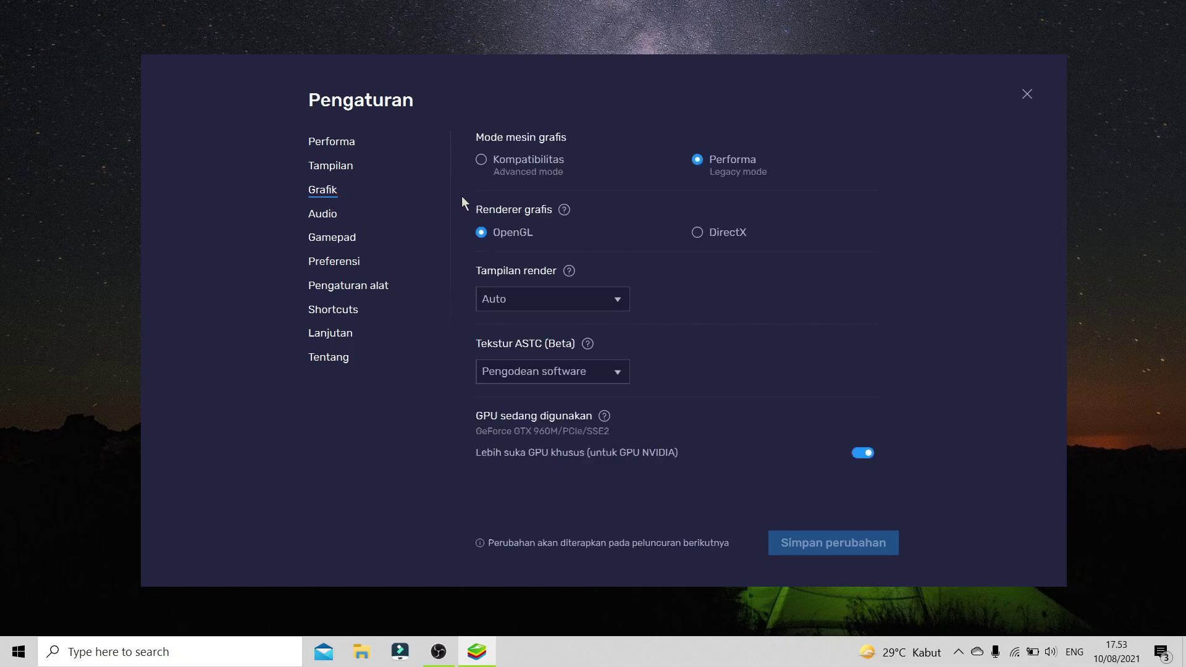
left_click(512, 298)
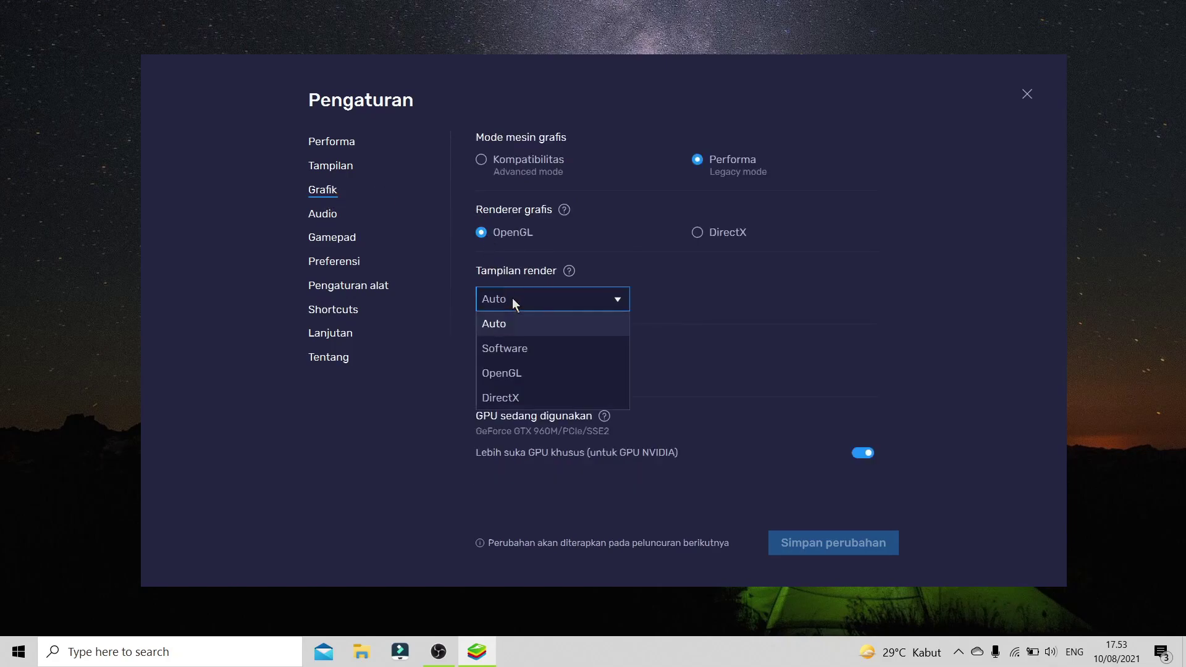
left_click(513, 298)
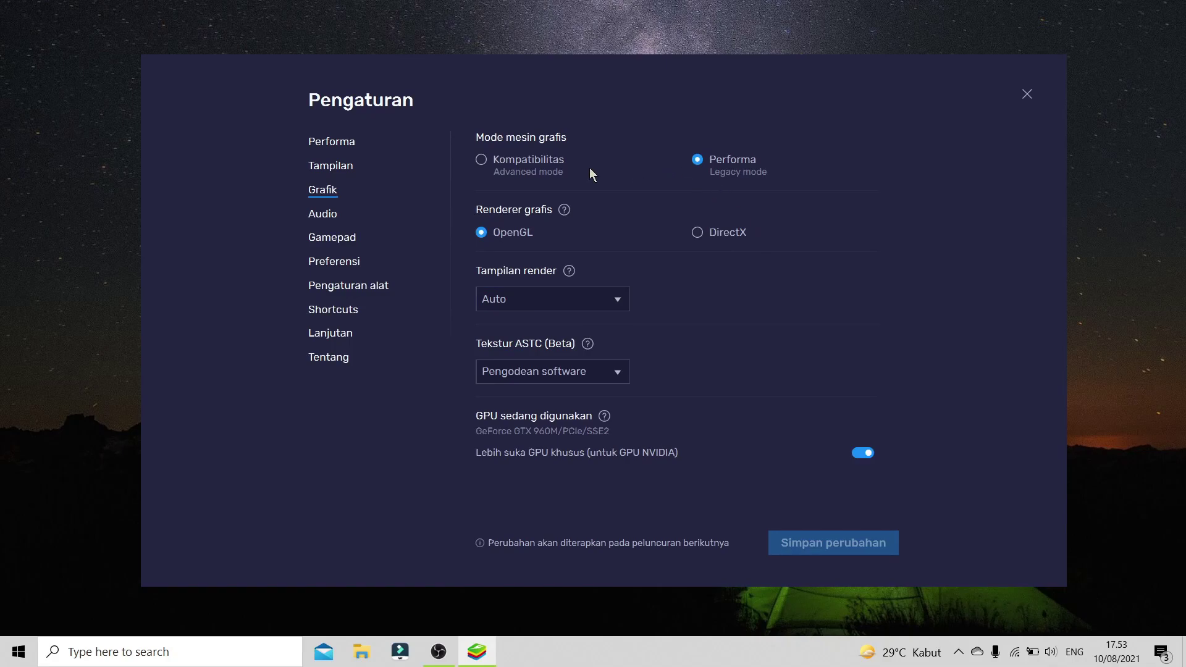
left_click(330, 220)
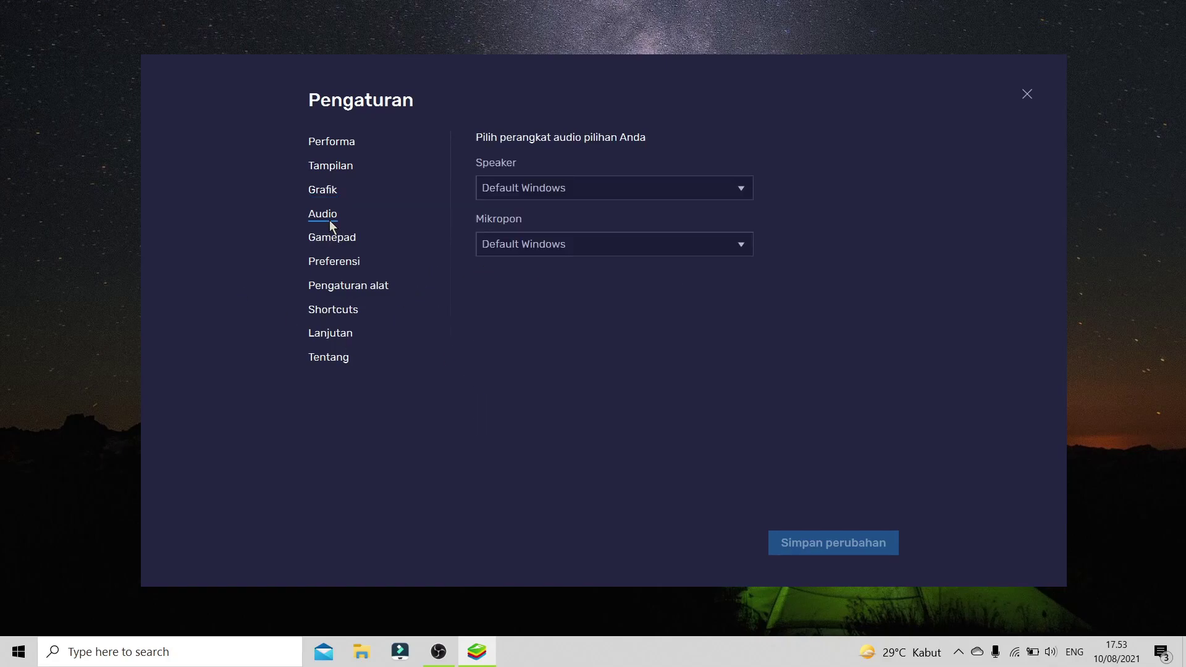
left_click(332, 191)
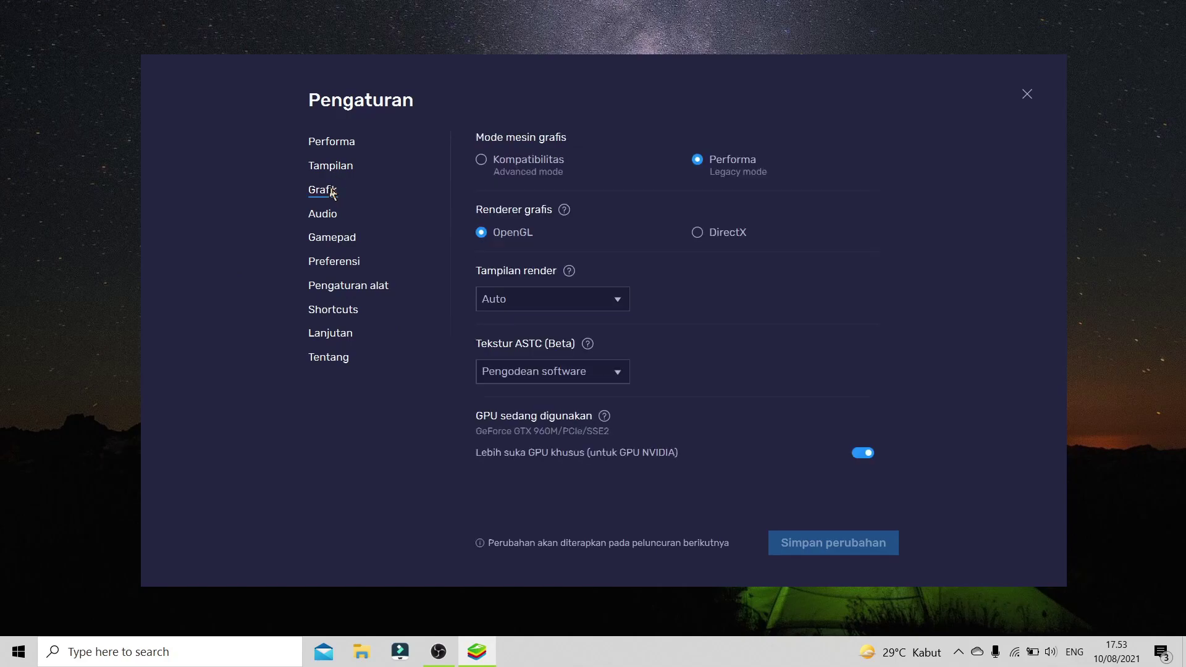
Set the display resolution to Potret at 900 x 1600 and save the change with an immediate BlueStacks restart
left_click(326, 173)
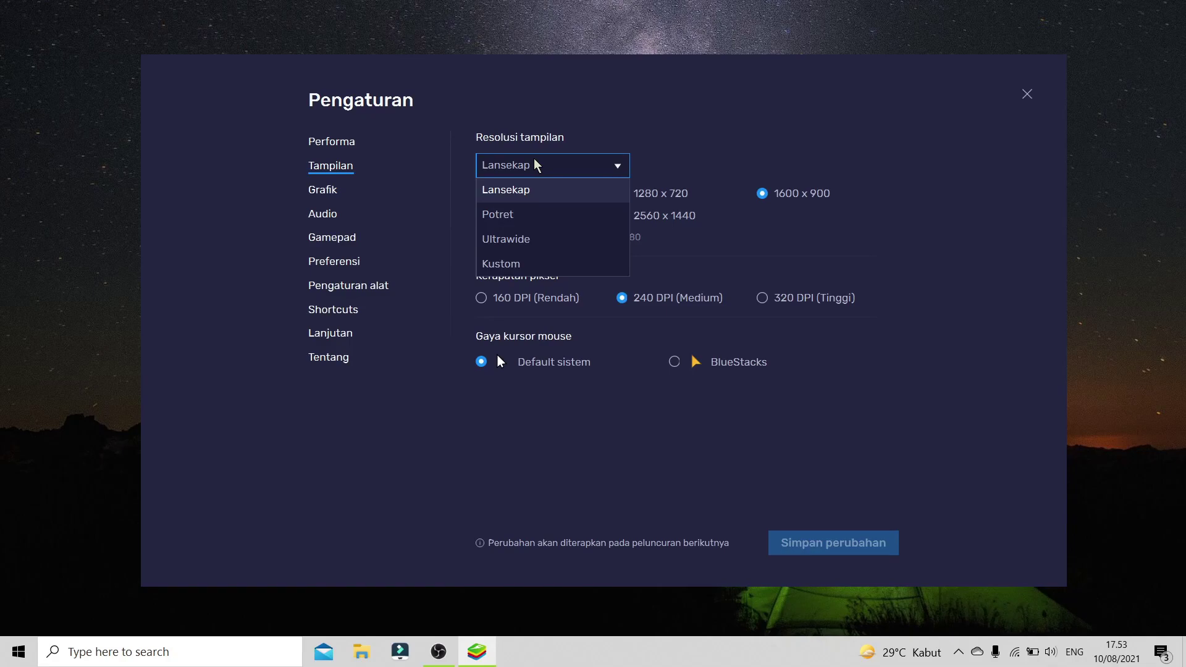
left_click(556, 167)
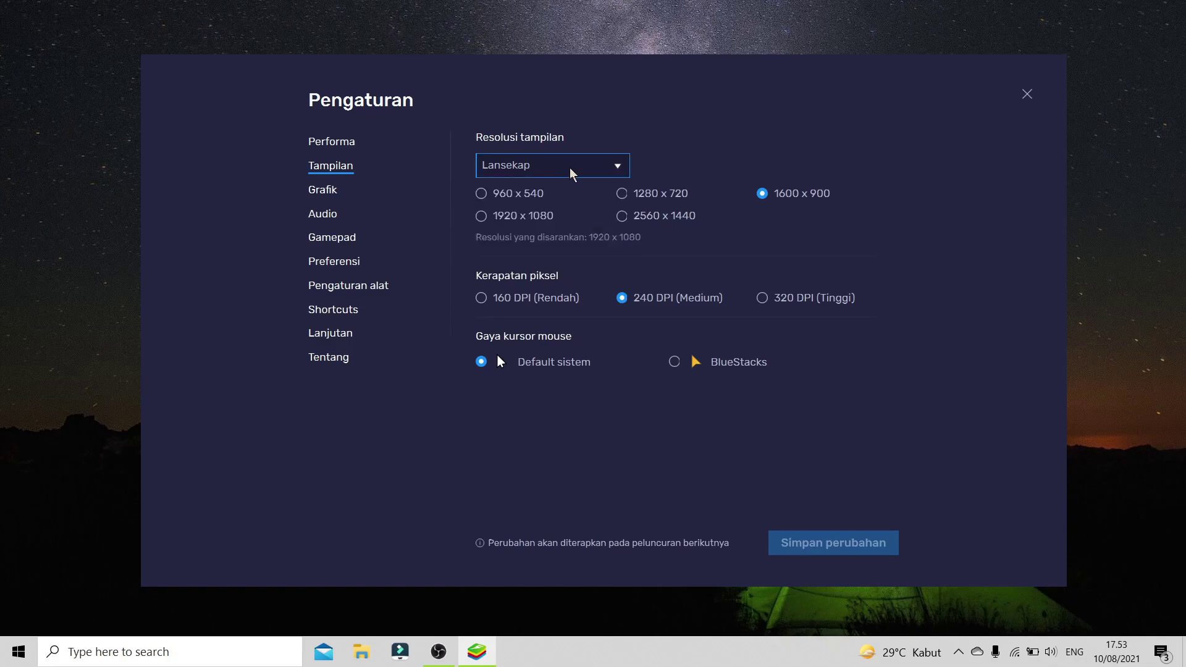
left_click(572, 170)
left_click(537, 216)
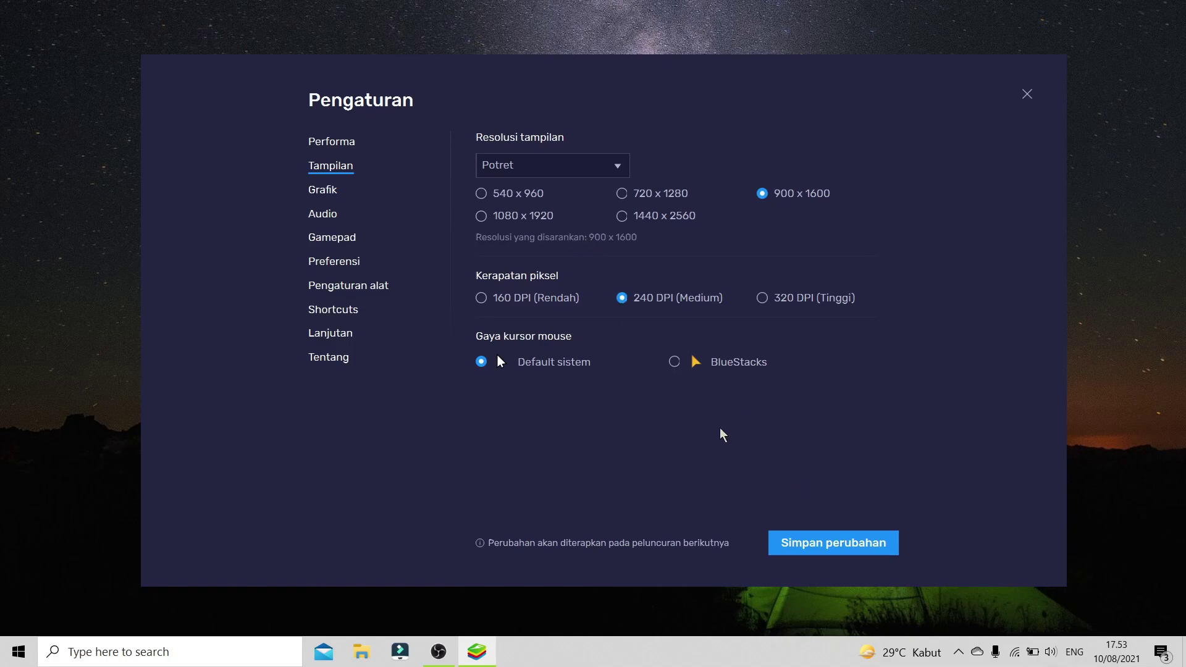
left_click(816, 542)
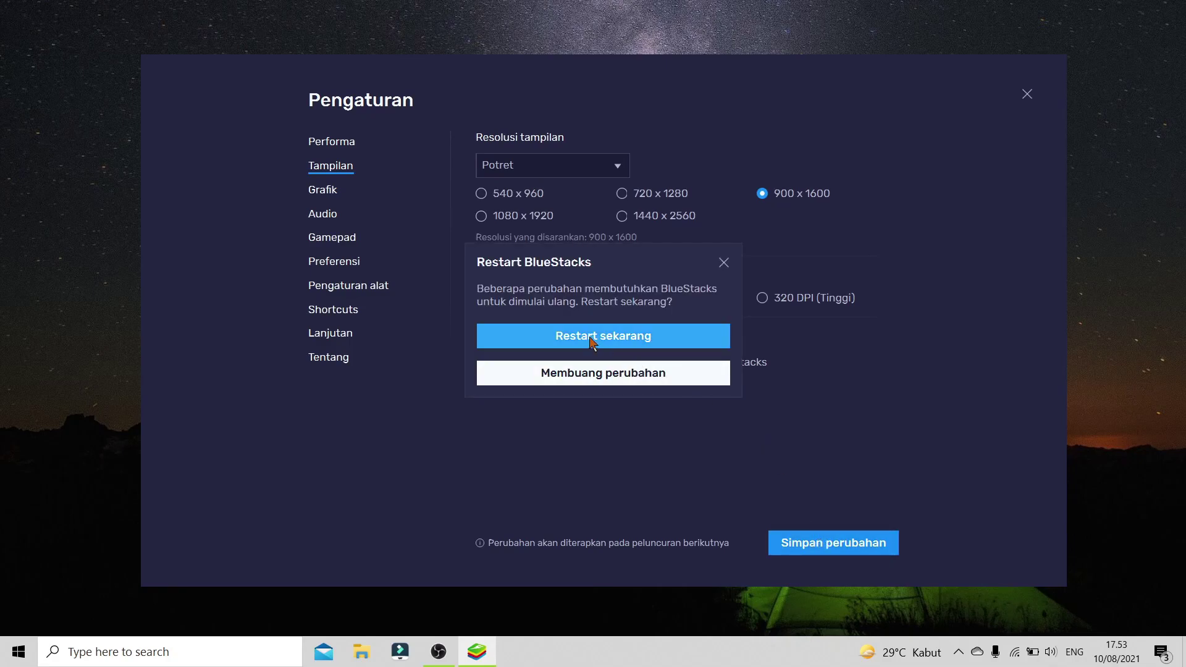
left_click(591, 342)
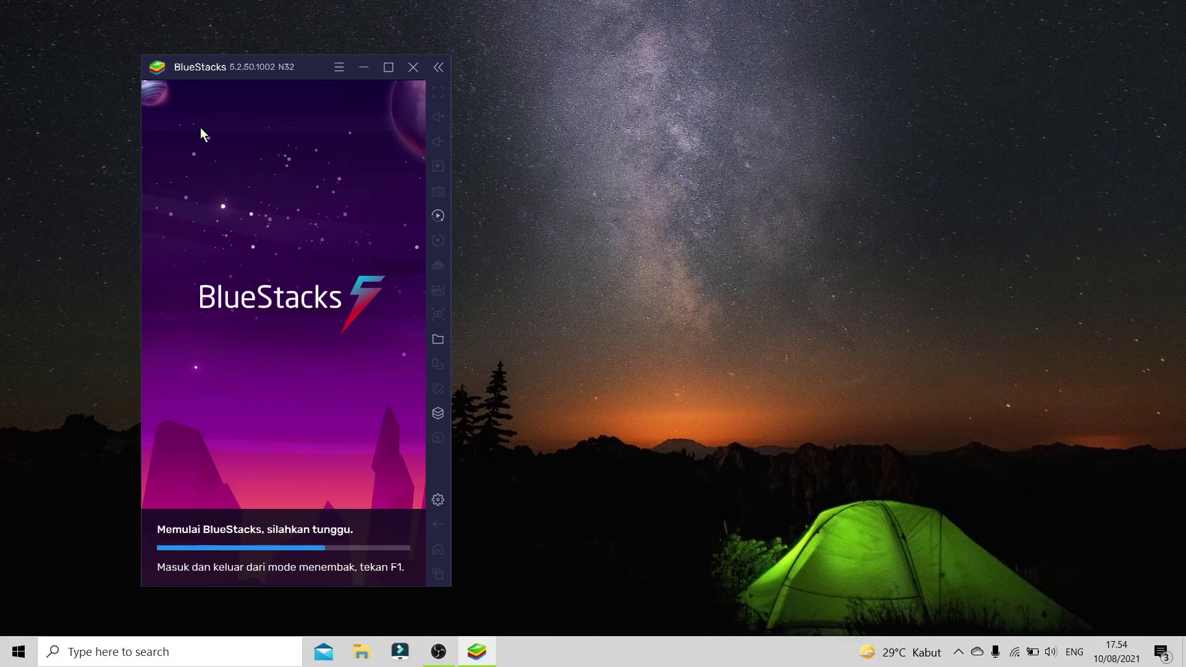
Close the BlueStacks window while it is still starting up
left_click(409, 74)
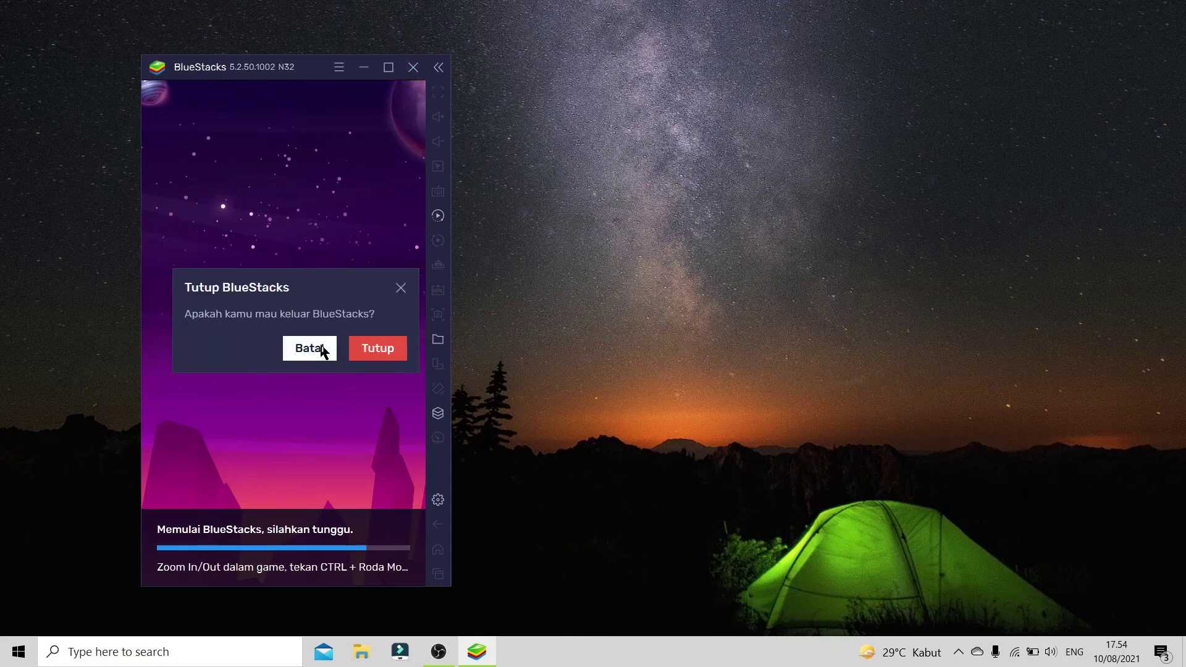